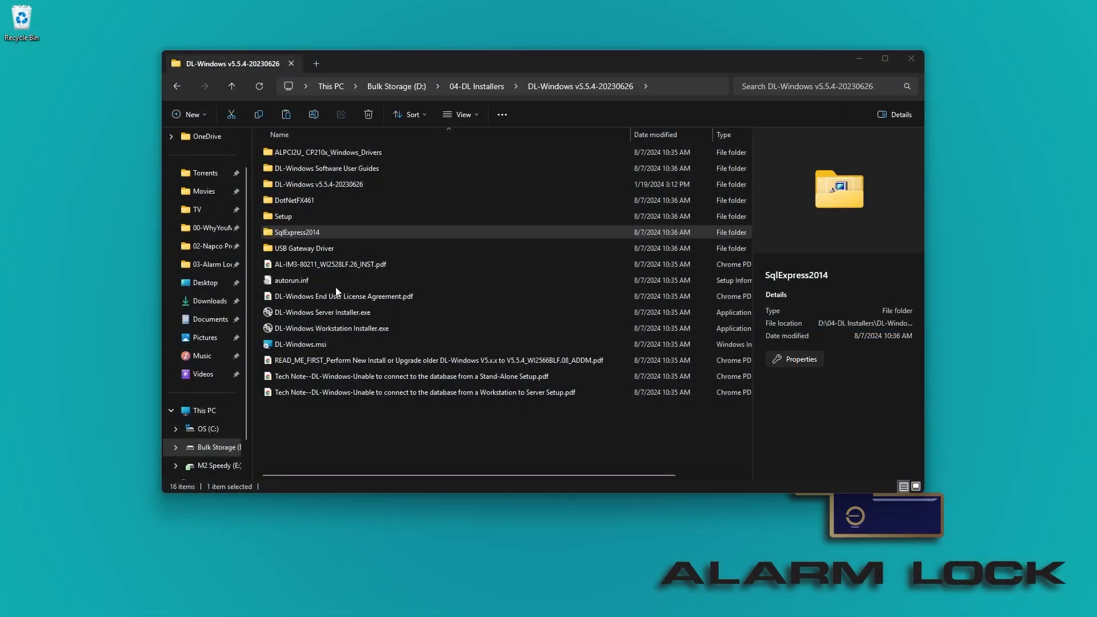
# Step: Compare the DL-Windows Server Installer and DL-Windows Workstation Installer files in the installation folder
pyautogui.click(344, 314)
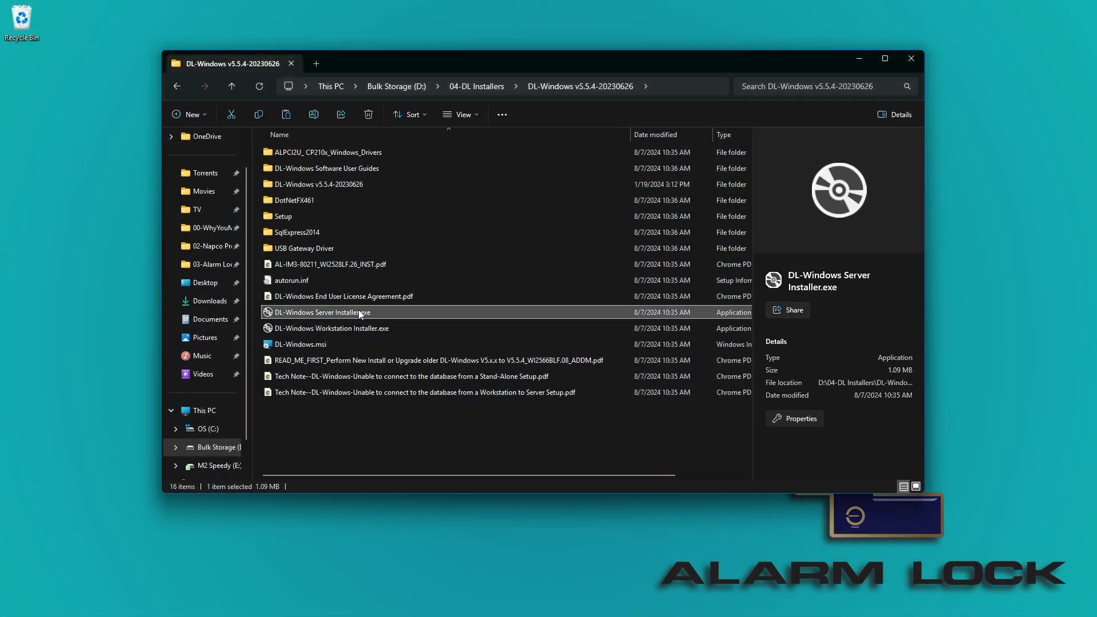
pyautogui.click(420, 328)
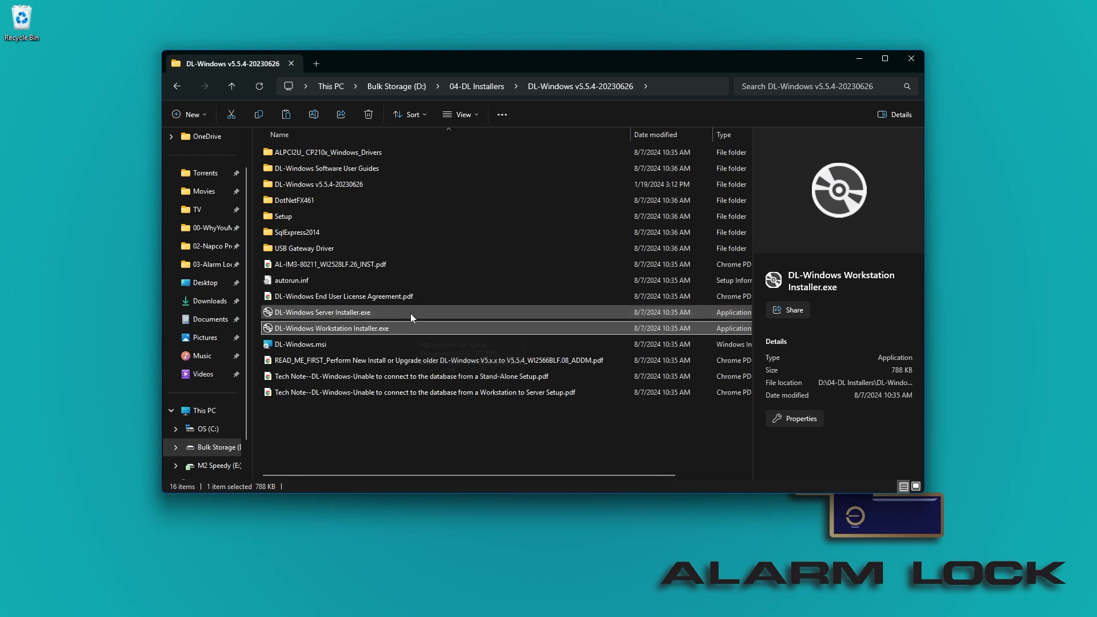
pyautogui.click(410, 313)
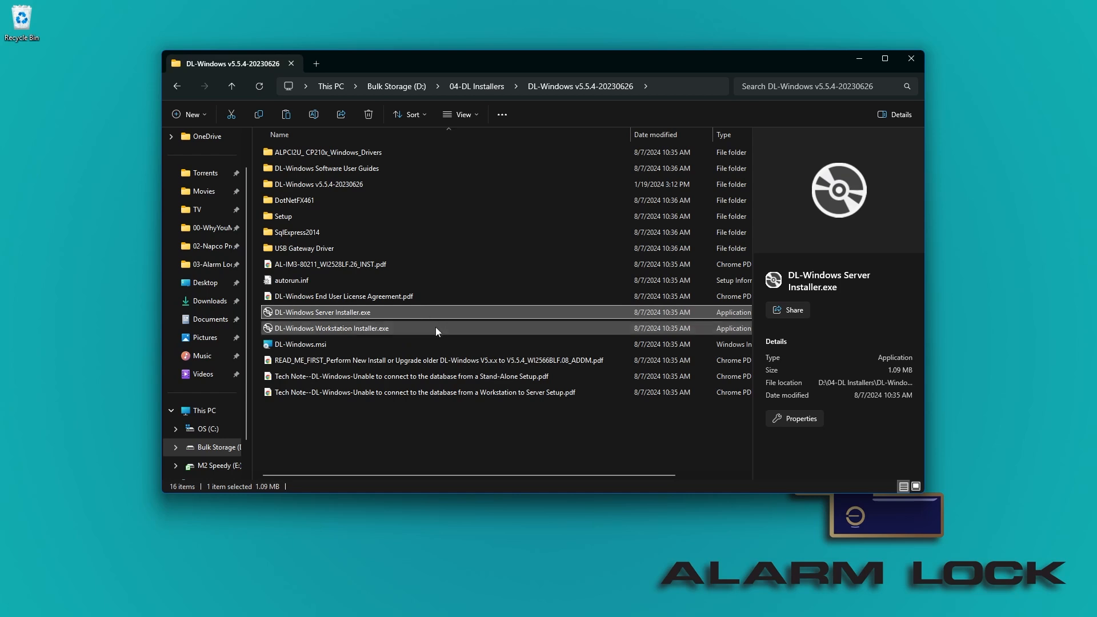
pyautogui.click(435, 328)
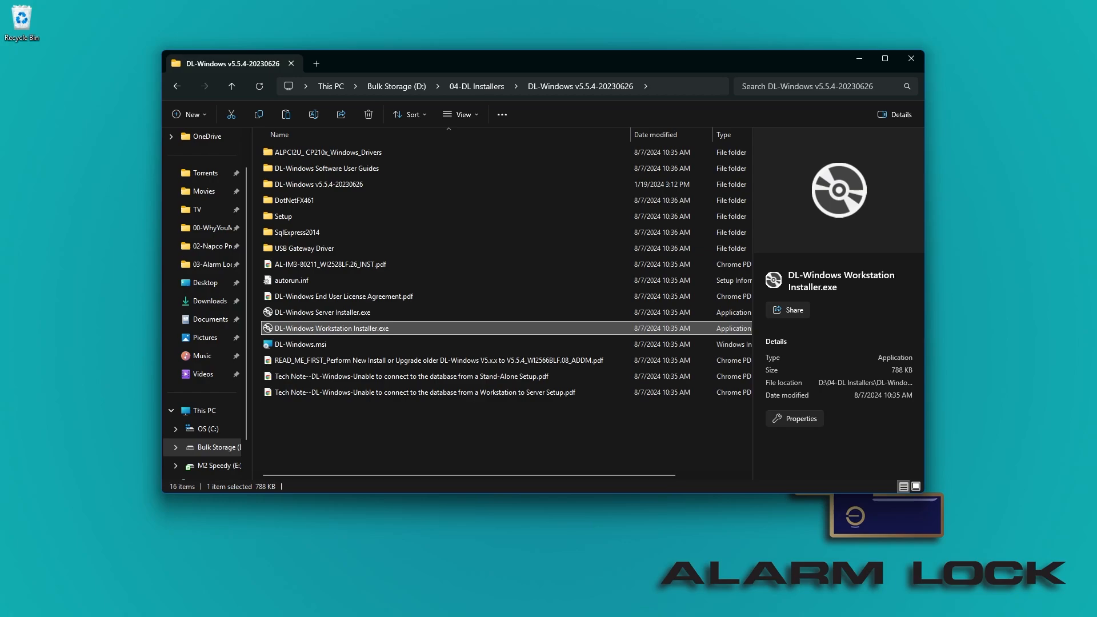
# Step: In Chrome, go to tech.napcosecurity.com and open the Alarm Lock software downloads page
pyautogui.click(179, 32)
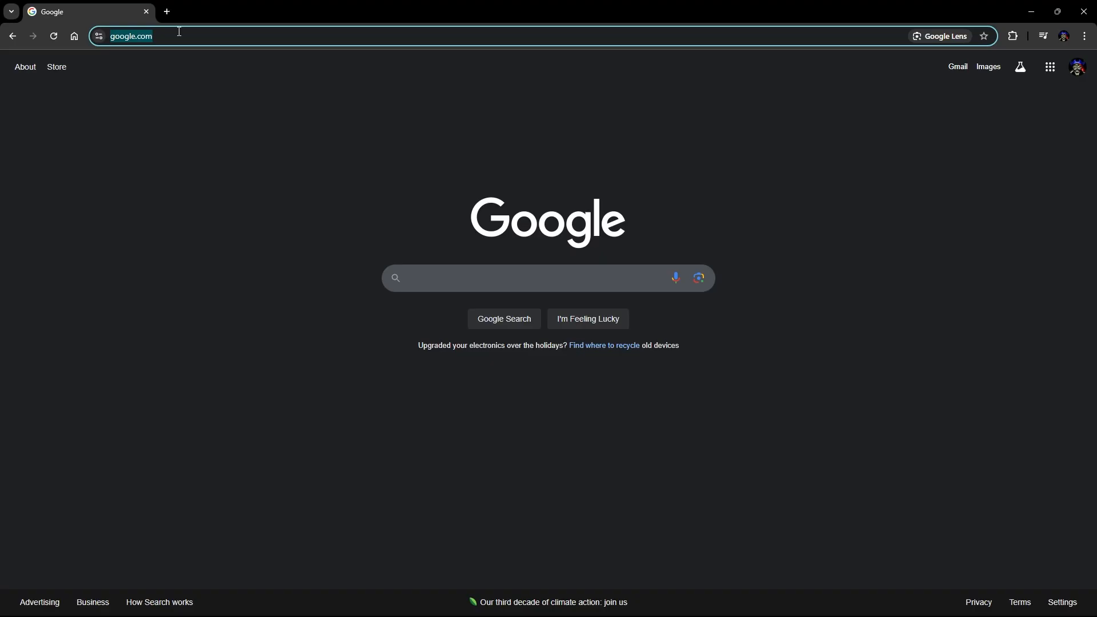
pyautogui.write('tech.napcosecurity.com')
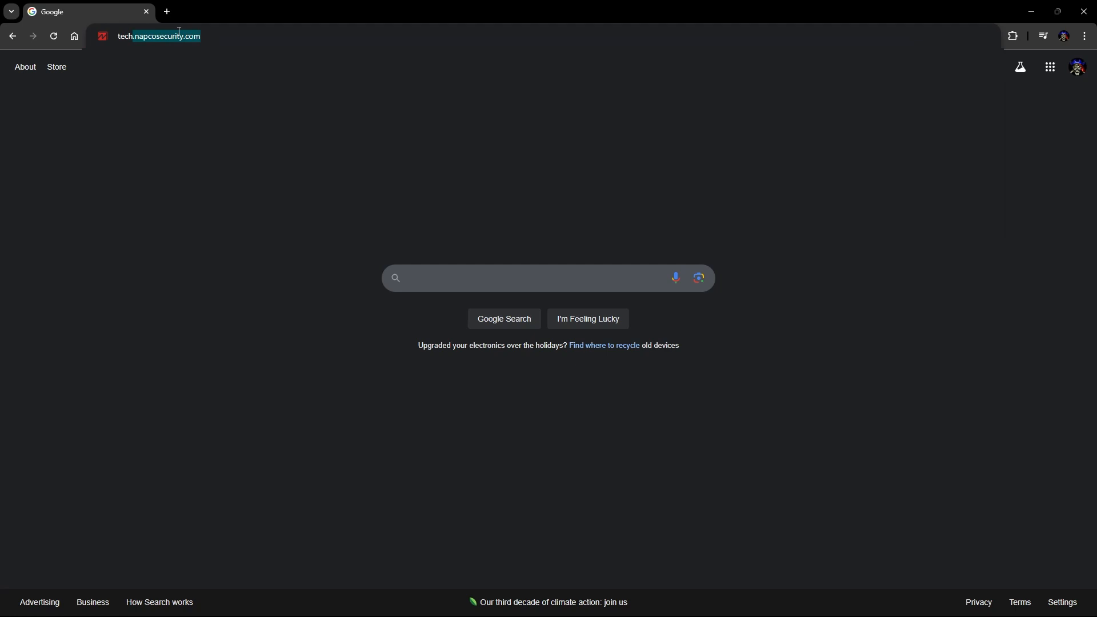
pyautogui.press('Return')
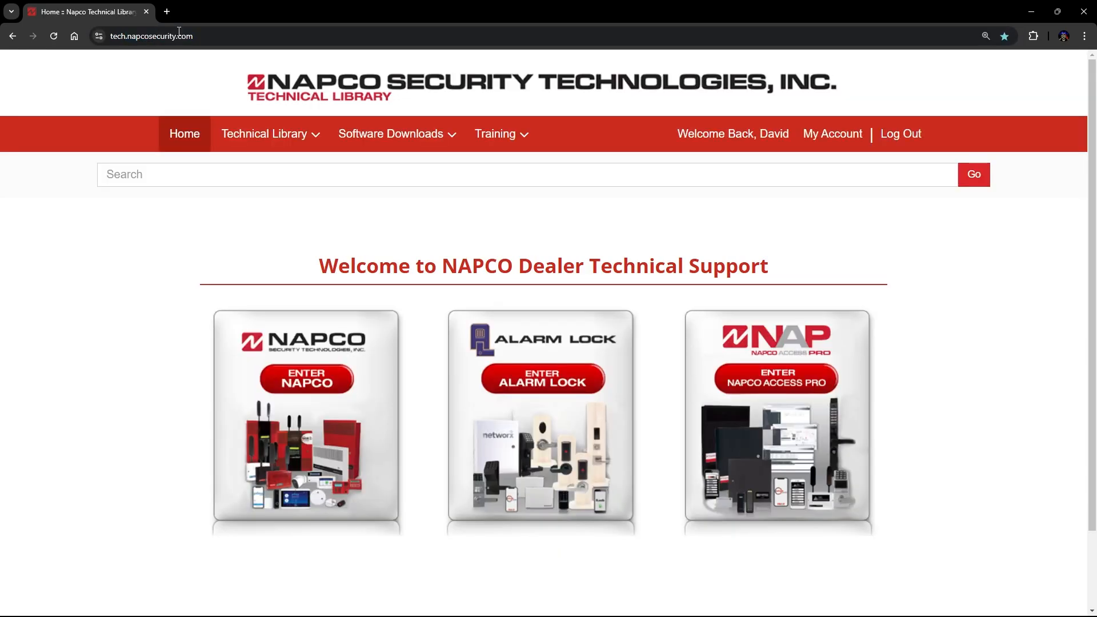
pyautogui.moveTo(392, 134)
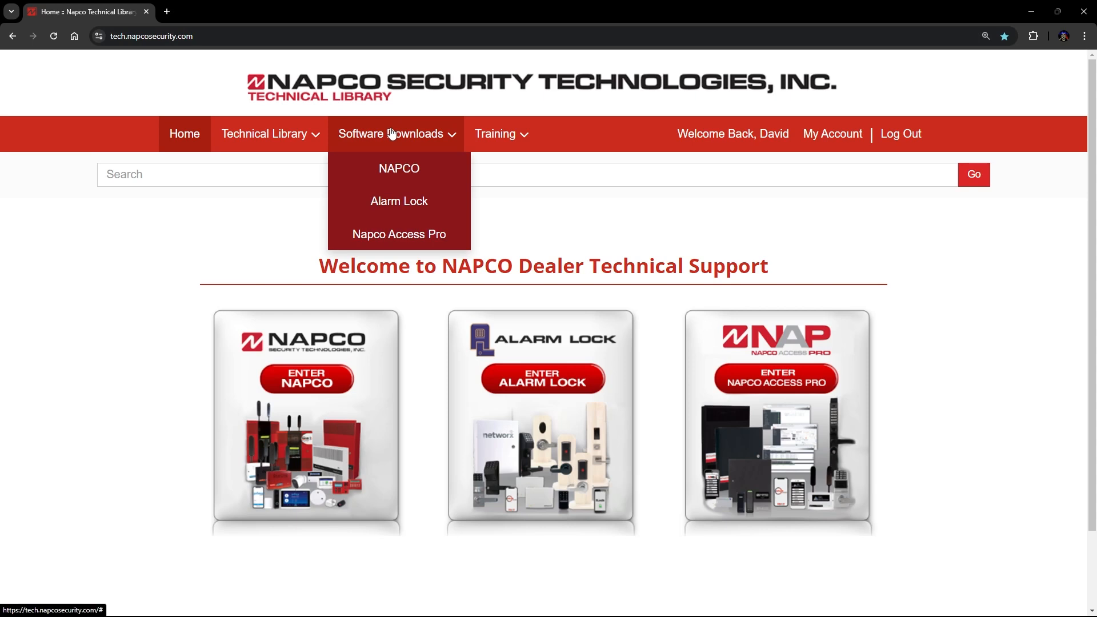
pyautogui.click(400, 205)
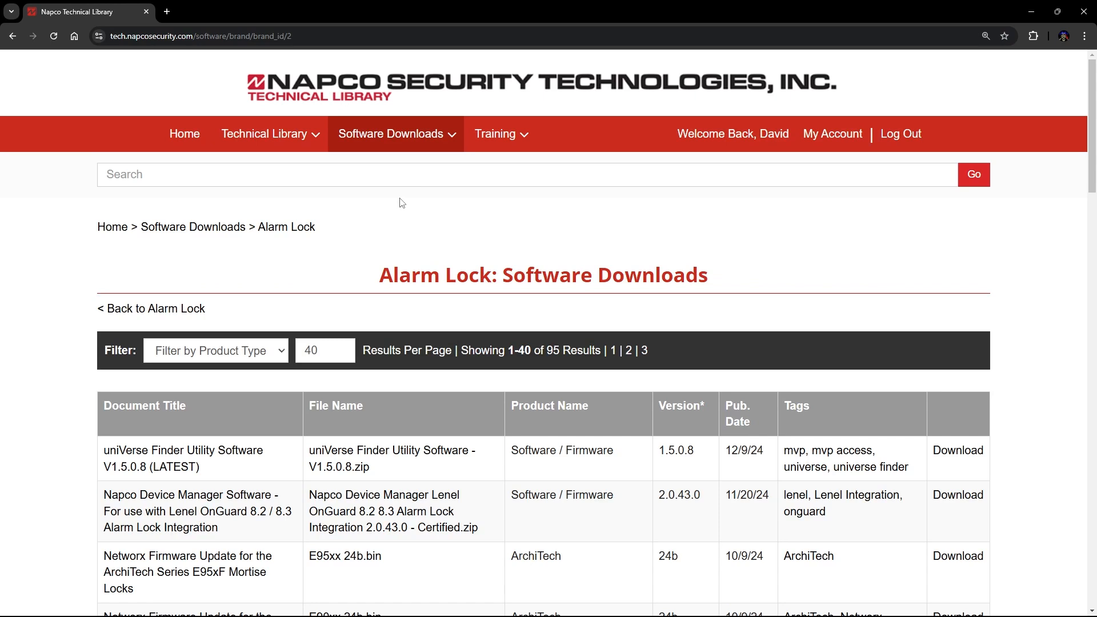
# Step: Filter the downloads by the DL-Windows product type and download DL-Windows V5.5.4 (Full-LATEST)
pyautogui.click(267, 351)
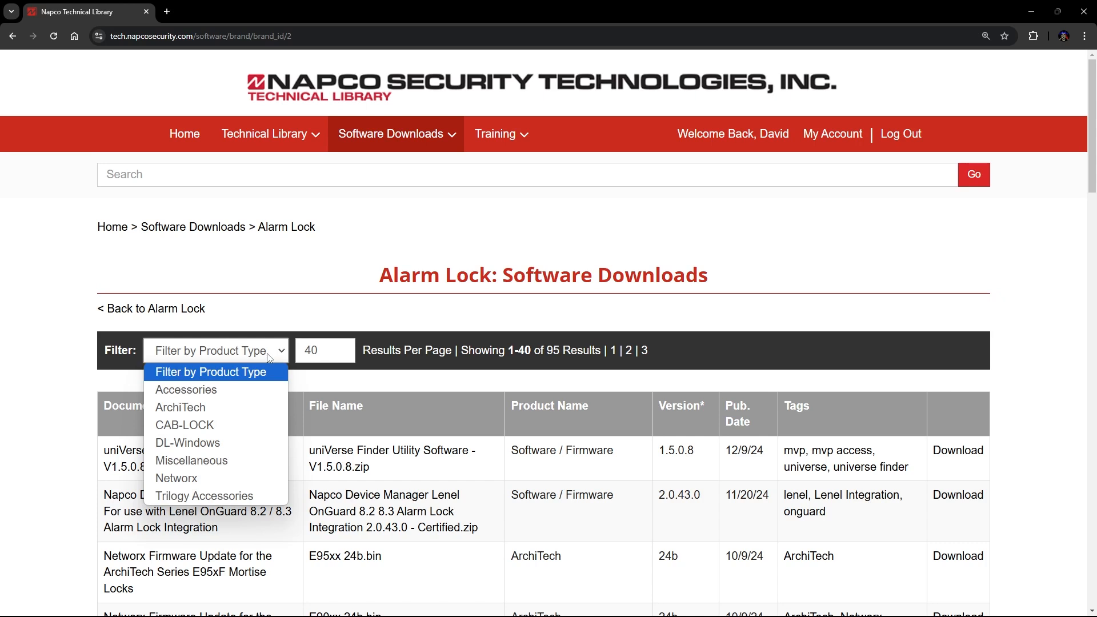
pyautogui.click(211, 449)
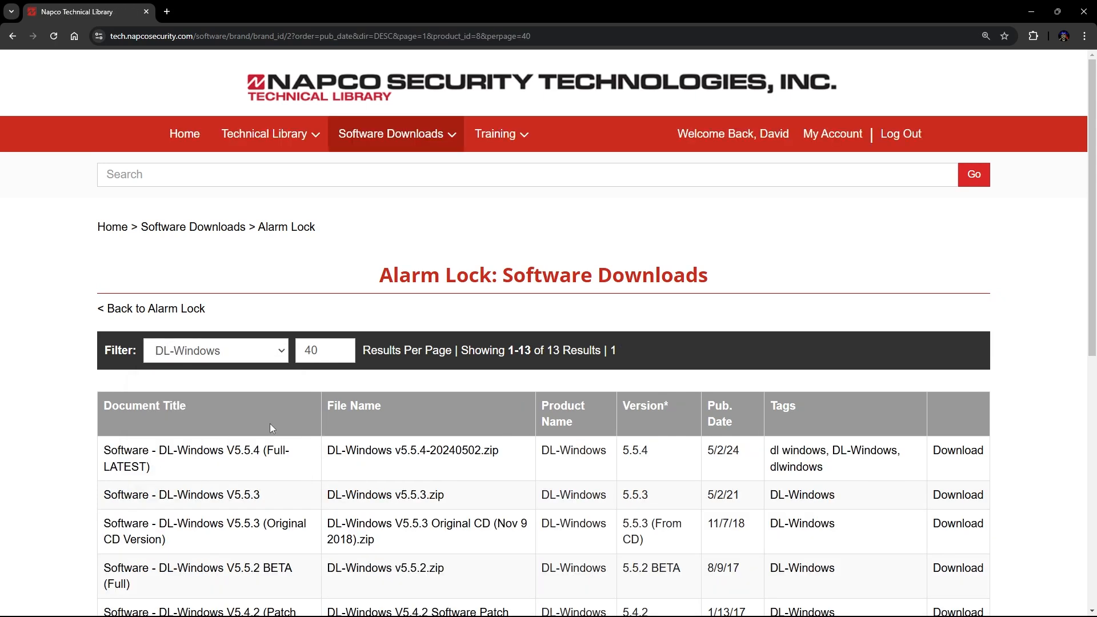
pyautogui.scroll(-2, 270, 423)
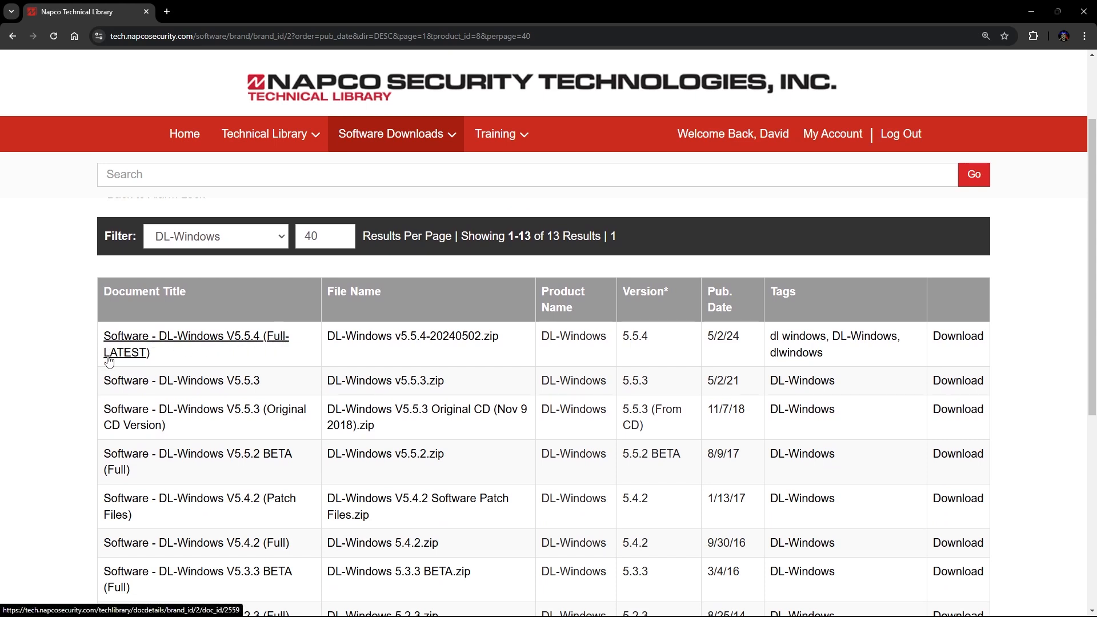
pyautogui.click(970, 338)
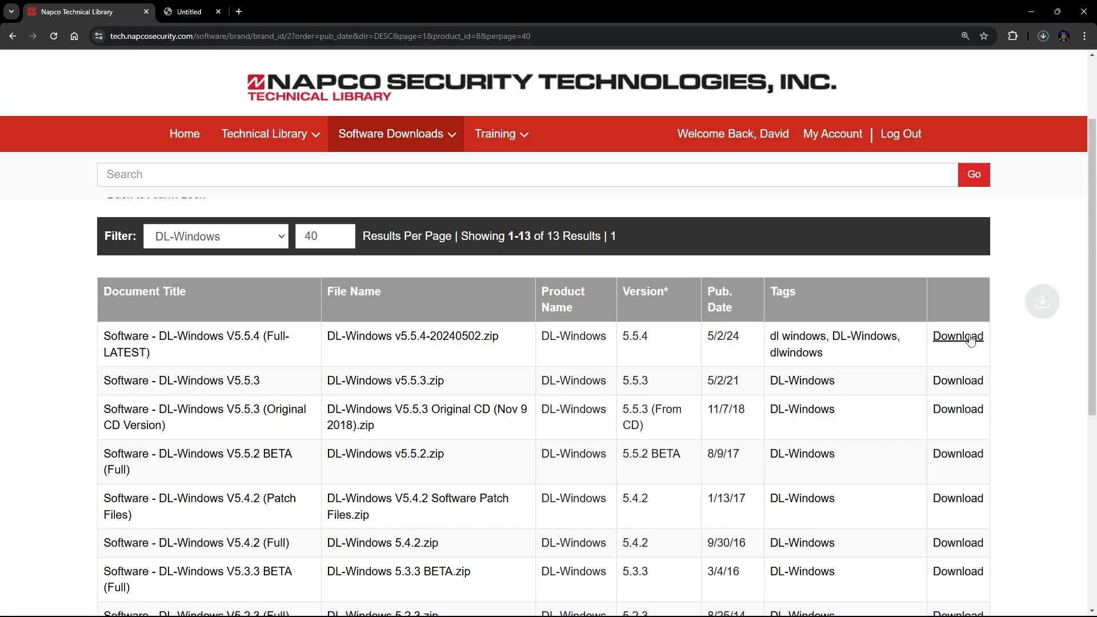
pyautogui.click(1047, 35)
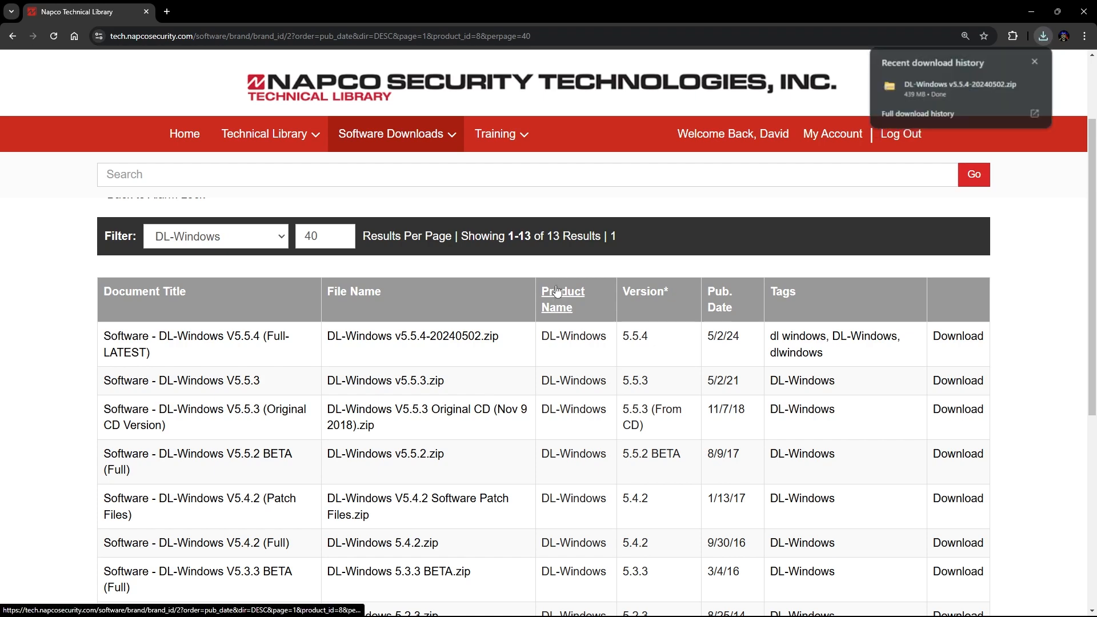
# Step: In File Explorer, extract DL-Windows v5.5.4-20240502.zip from the Downloads folder to the suggested destination
pyautogui.press('super+e')
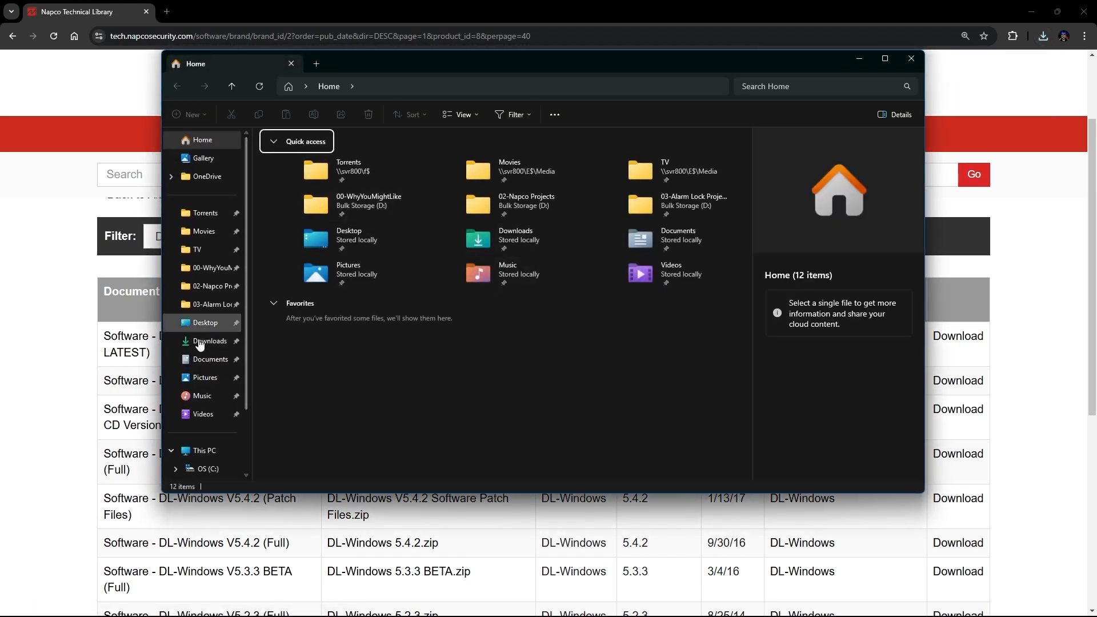
pyautogui.click(200, 342)
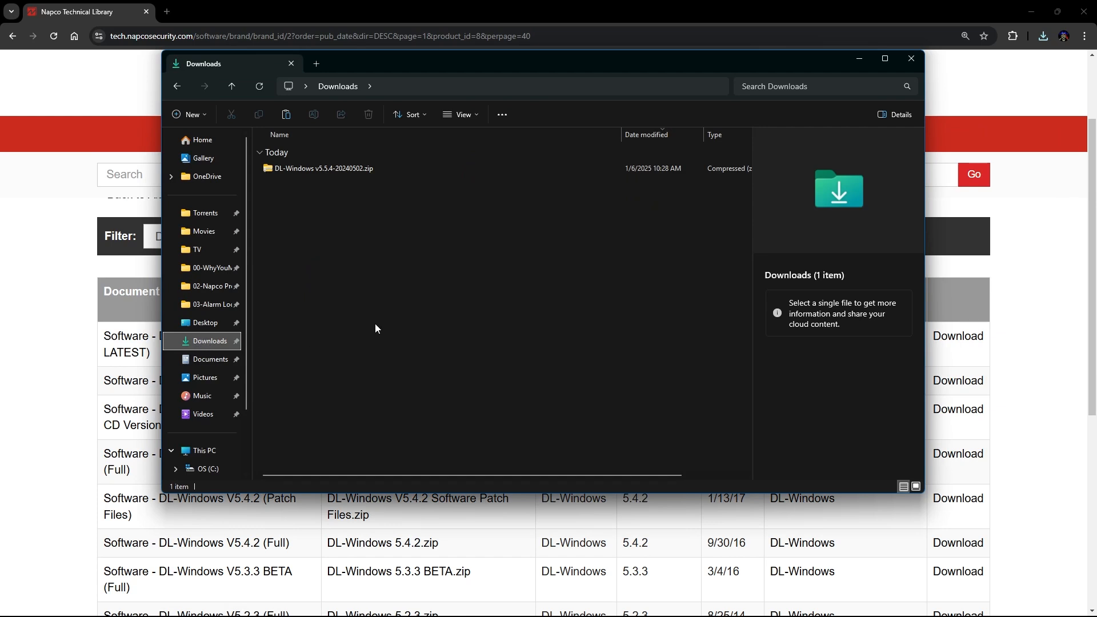
pyautogui.rightClick(324, 171)
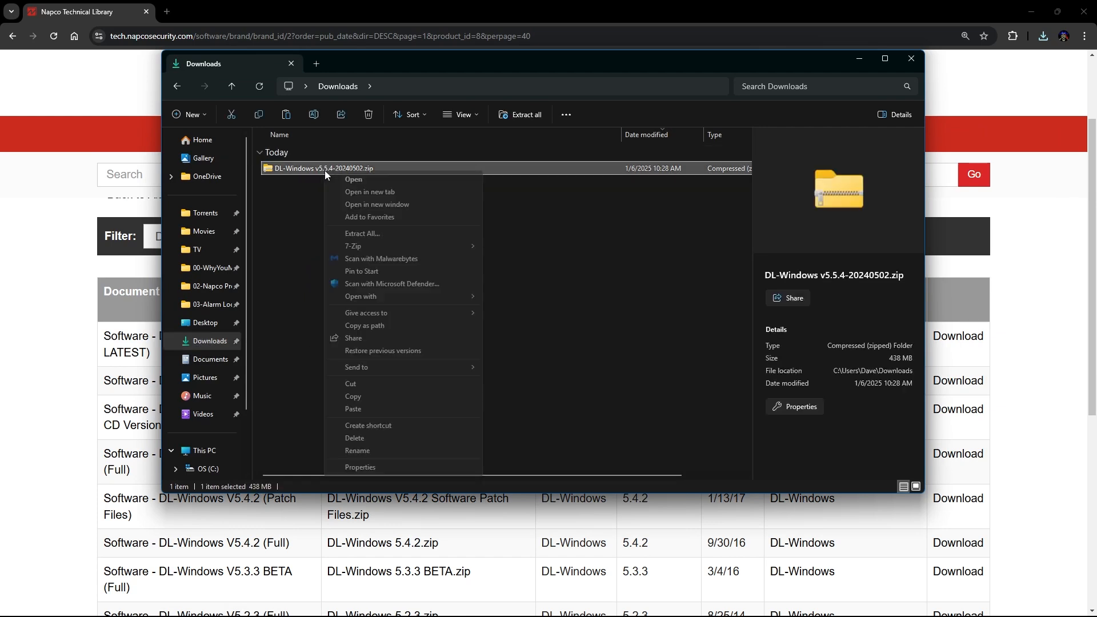
pyautogui.click(391, 237)
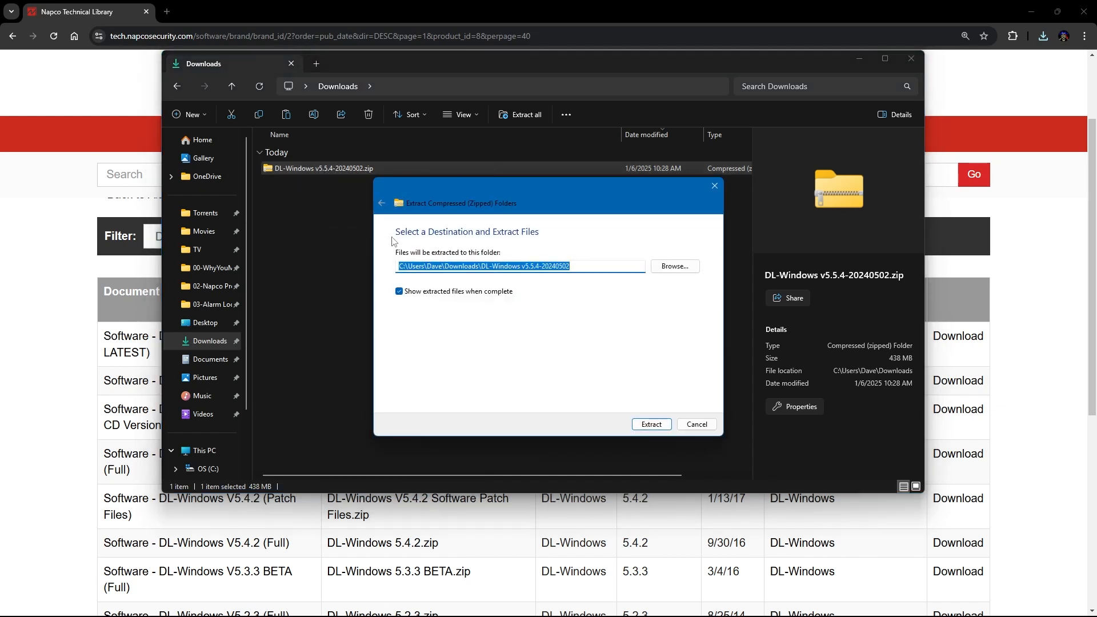
pyautogui.click(652, 425)
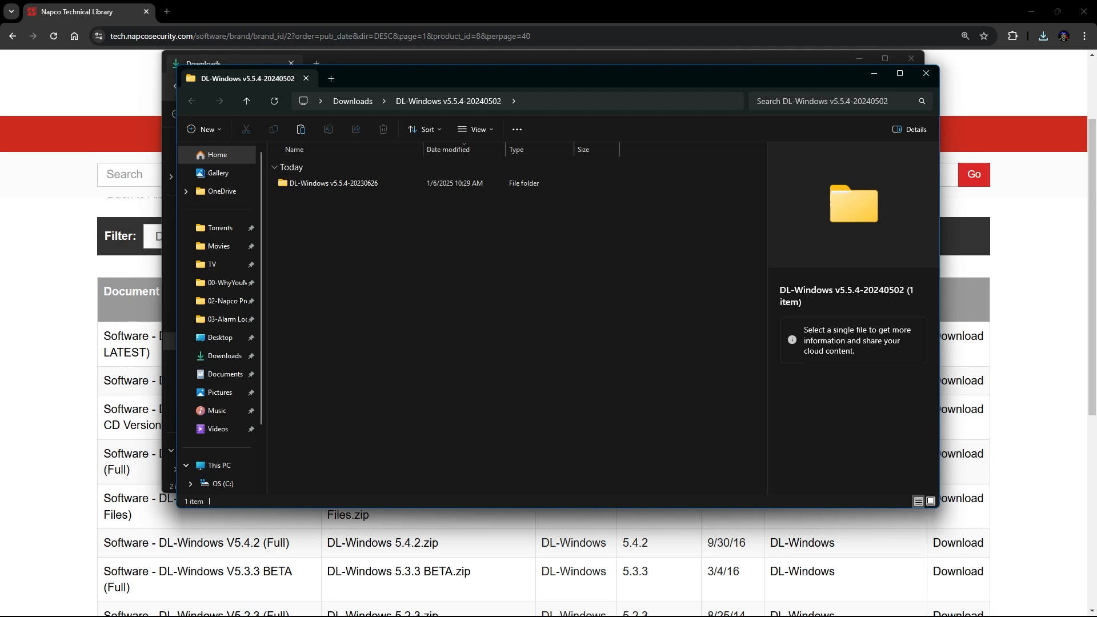
# Step: Run DL-Windows Server Installer.exe from the extracted DL-Windows v5.5.4-20230626 folder as administrator, allowing it past the SmartScreen block
pyautogui.doubleClick(345, 182)
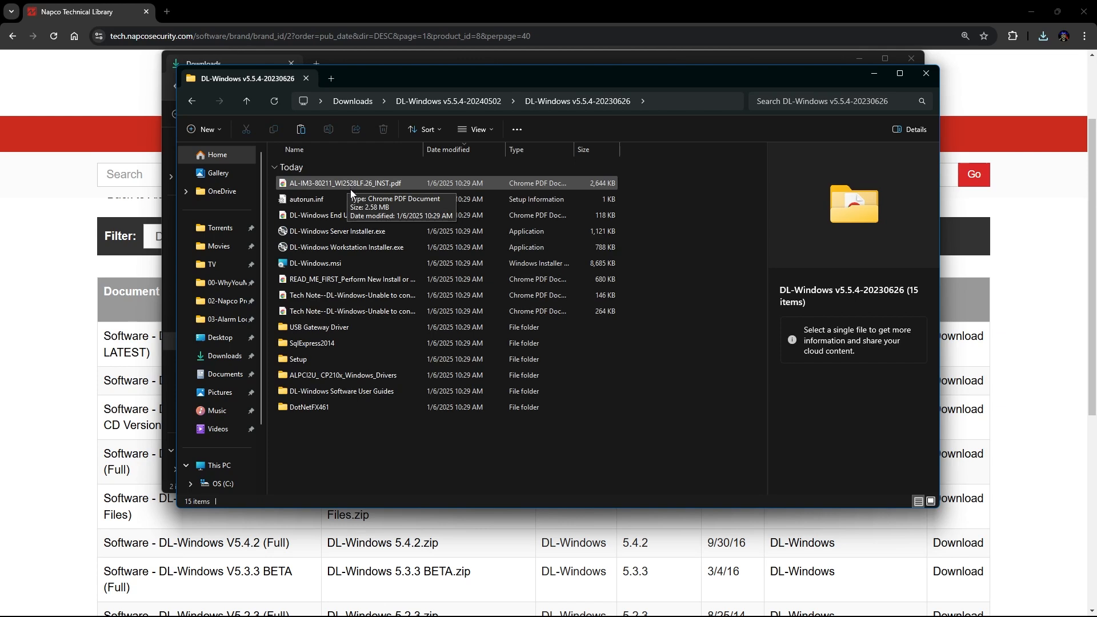
pyautogui.moveTo(423, 150); pyautogui.dragTo(649, 158)
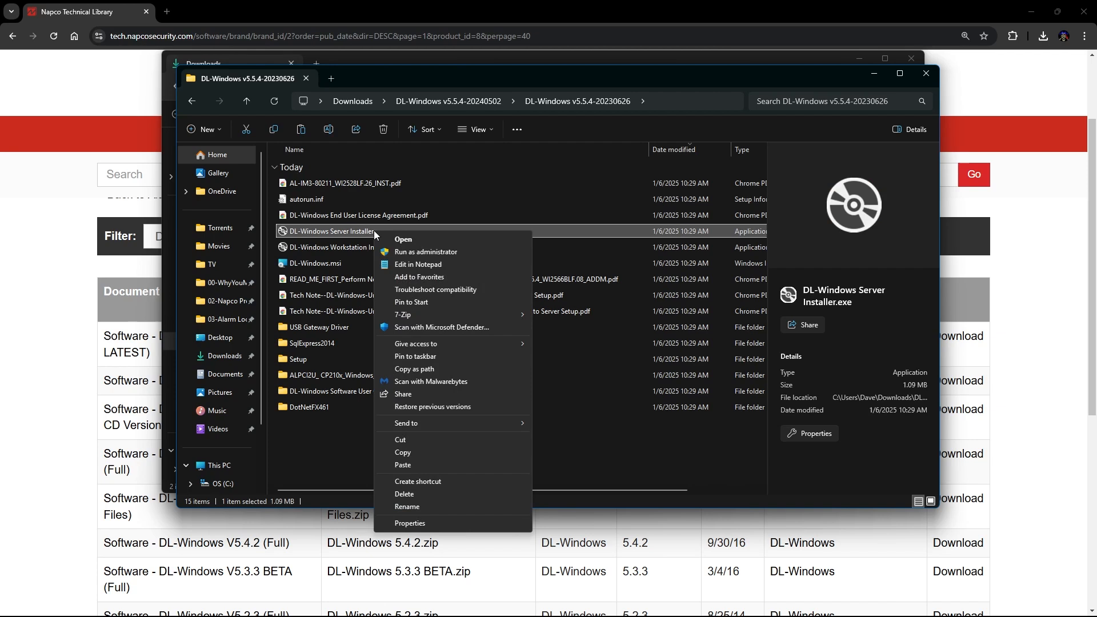
pyautogui.click(440, 254)
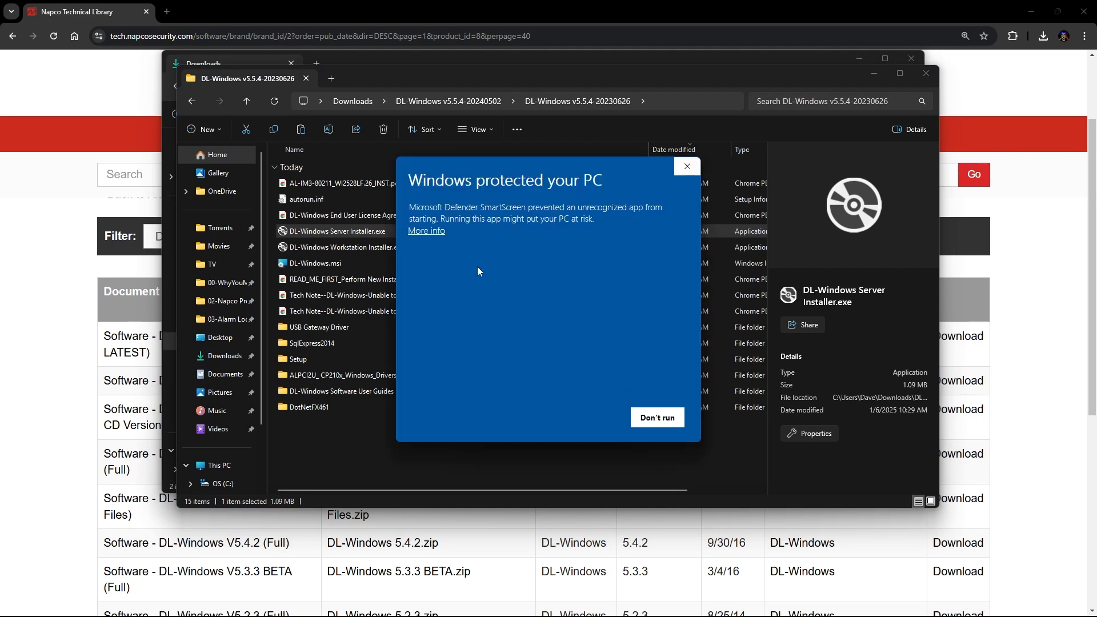
pyautogui.click(426, 231)
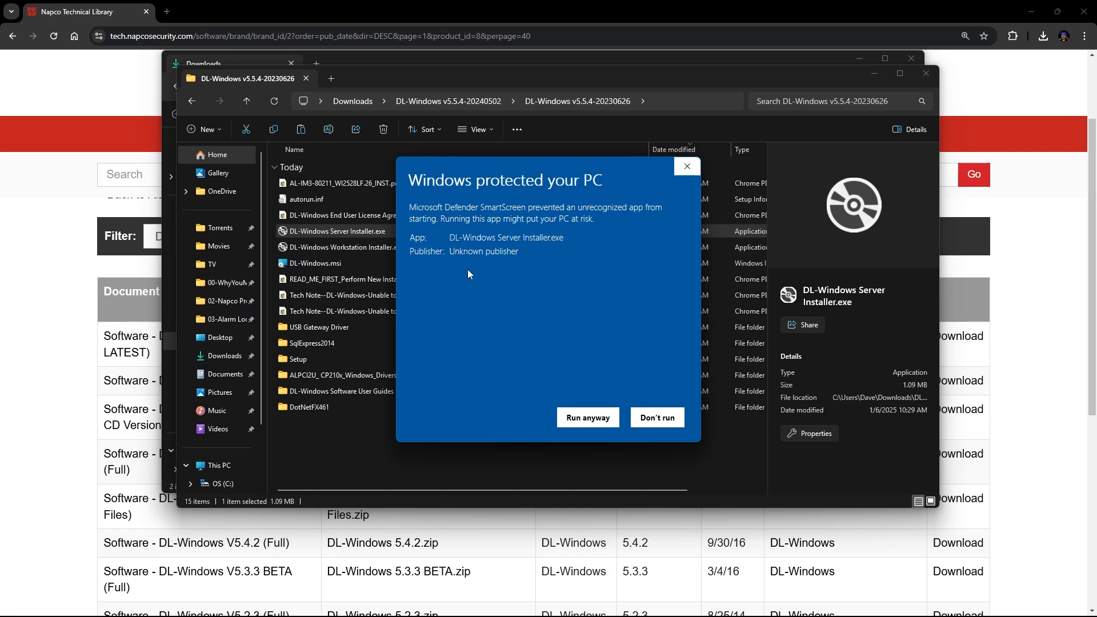
pyautogui.click(587, 418)
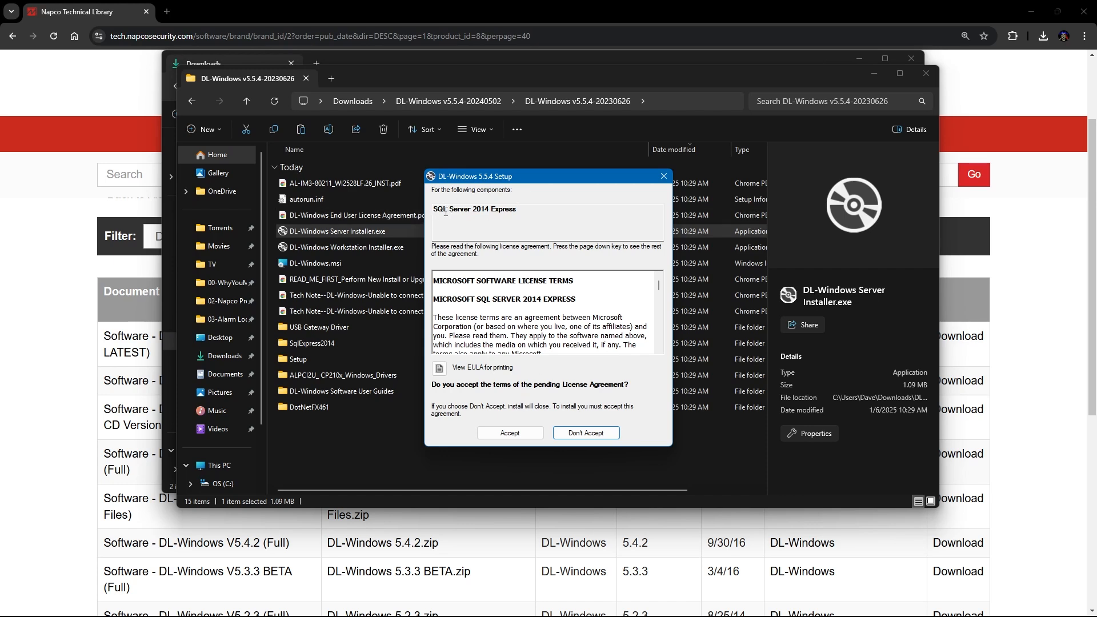
# Step: Accept the SQL Server 2014 Express license and install DL-Windows 5.5.4 for everyone in the default folder, closing the finished wizard
pyautogui.click(526, 432)
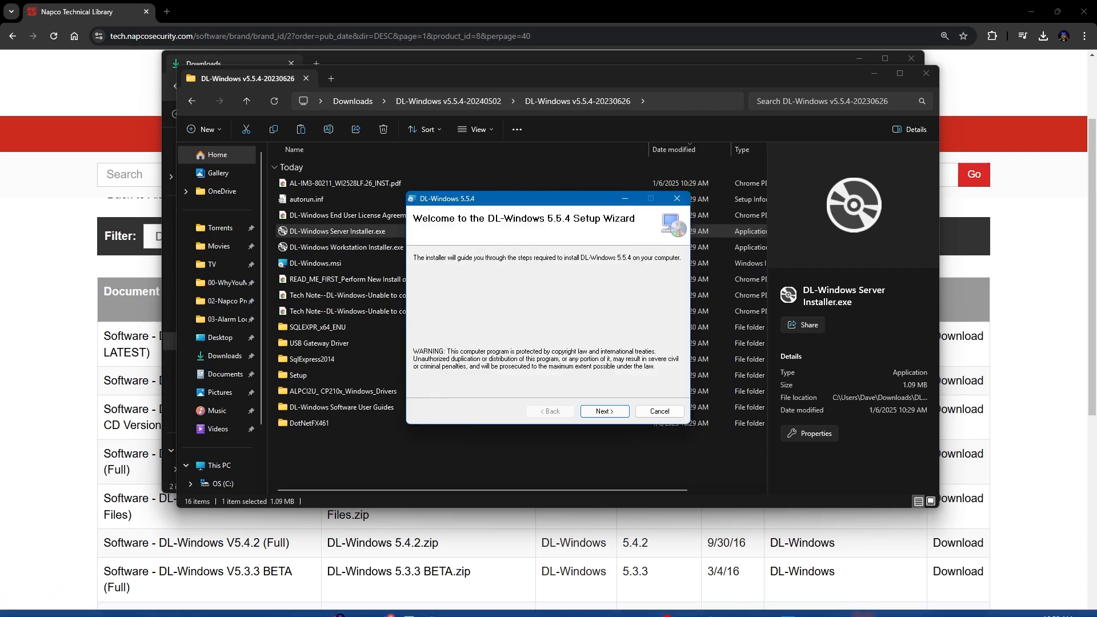
pyautogui.click(605, 412)
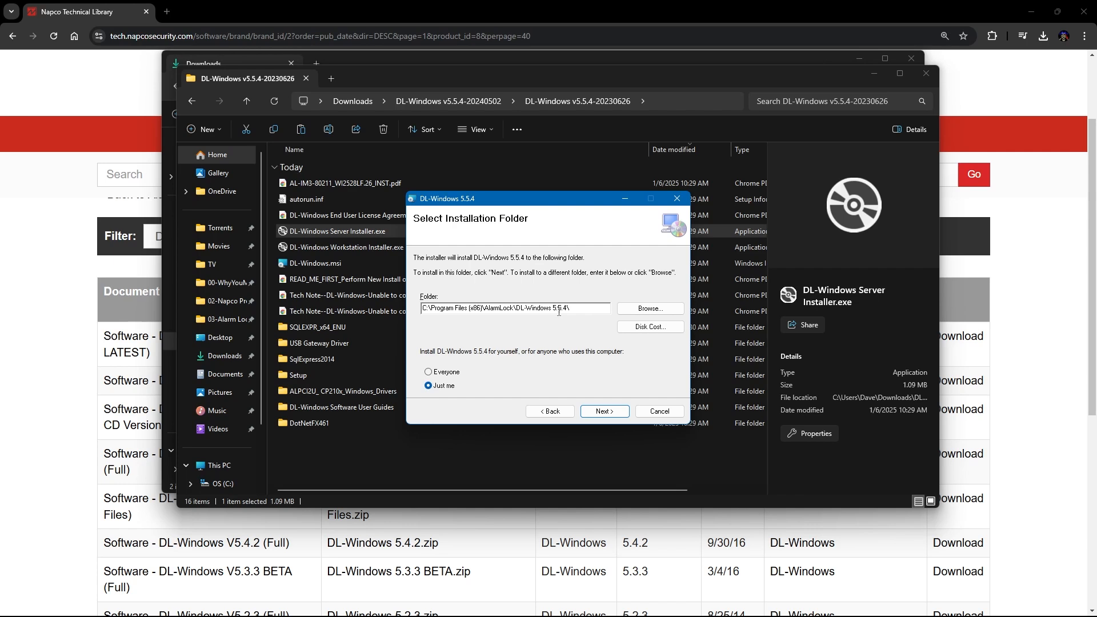
pyautogui.click(432, 372)
pyautogui.click(607, 414)
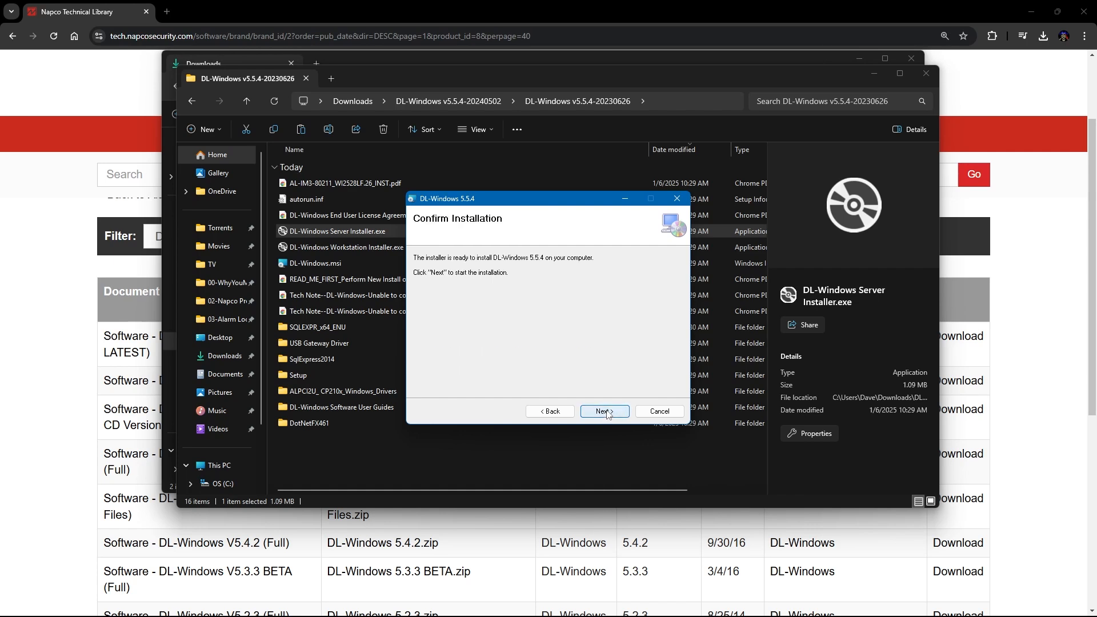
pyautogui.click(617, 414)
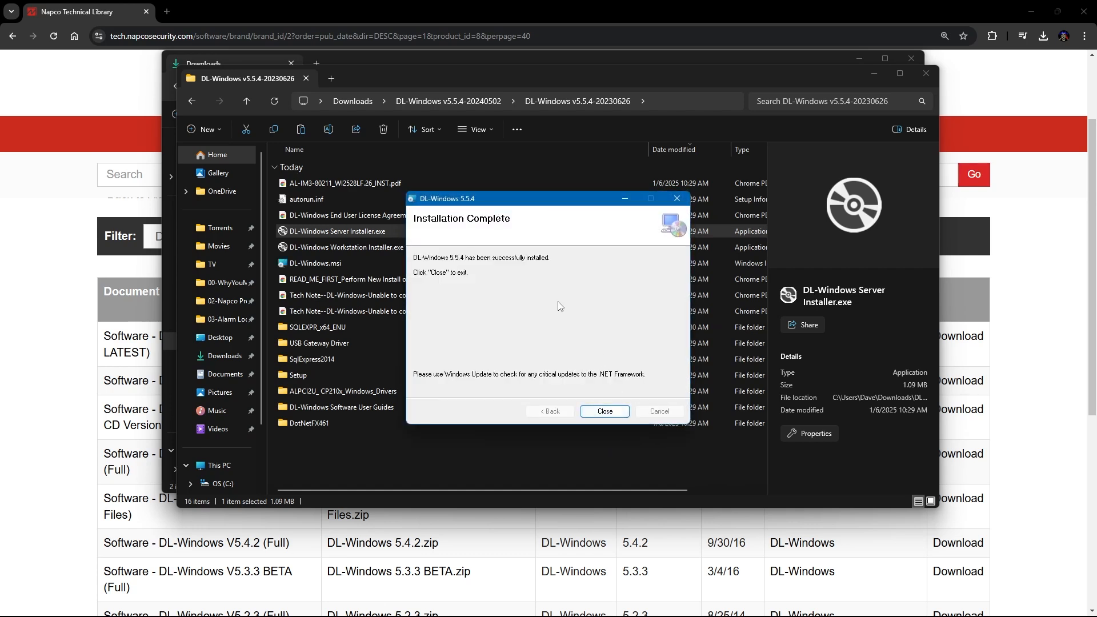
pyautogui.click(609, 410)
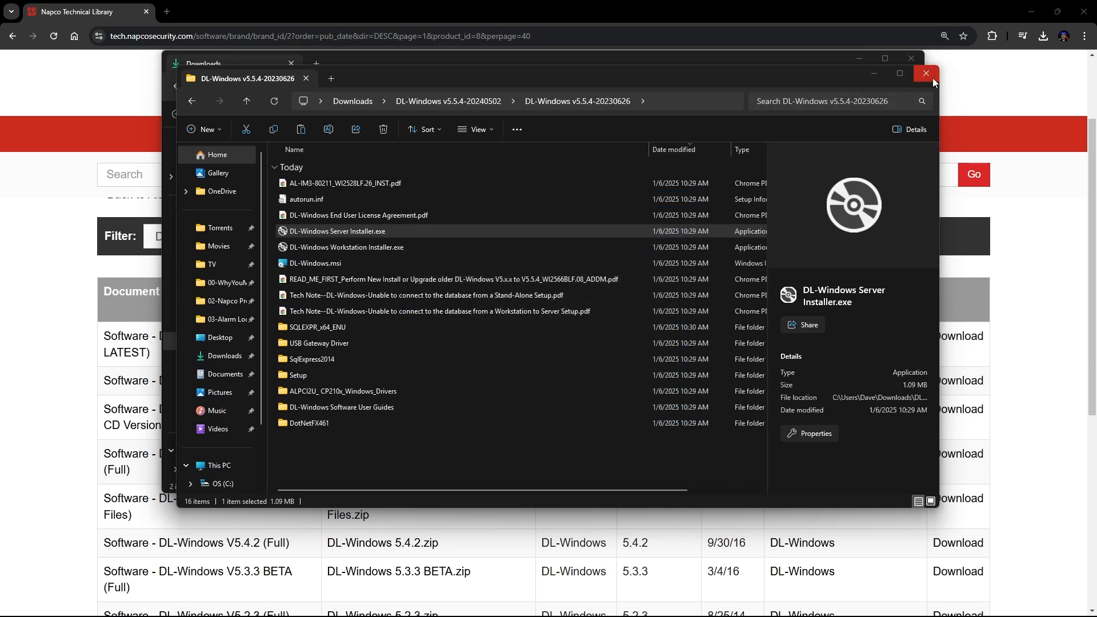
# Step: Close both File Explorer windows and the web browser
pyautogui.click(928, 75)
pyautogui.click(913, 59)
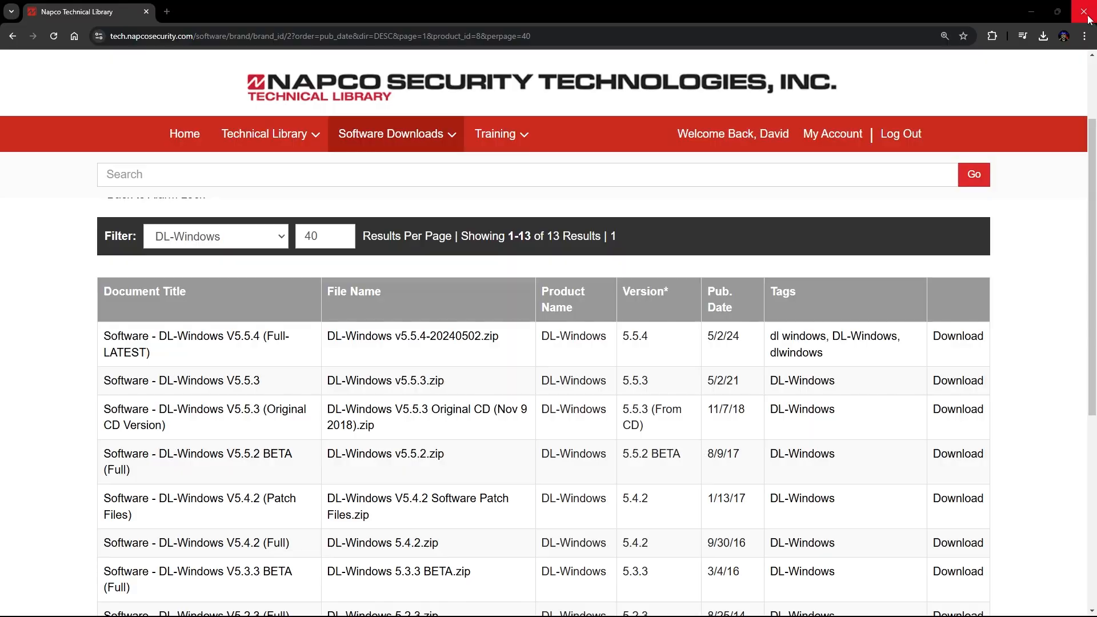
pyautogui.click(1086, 14)
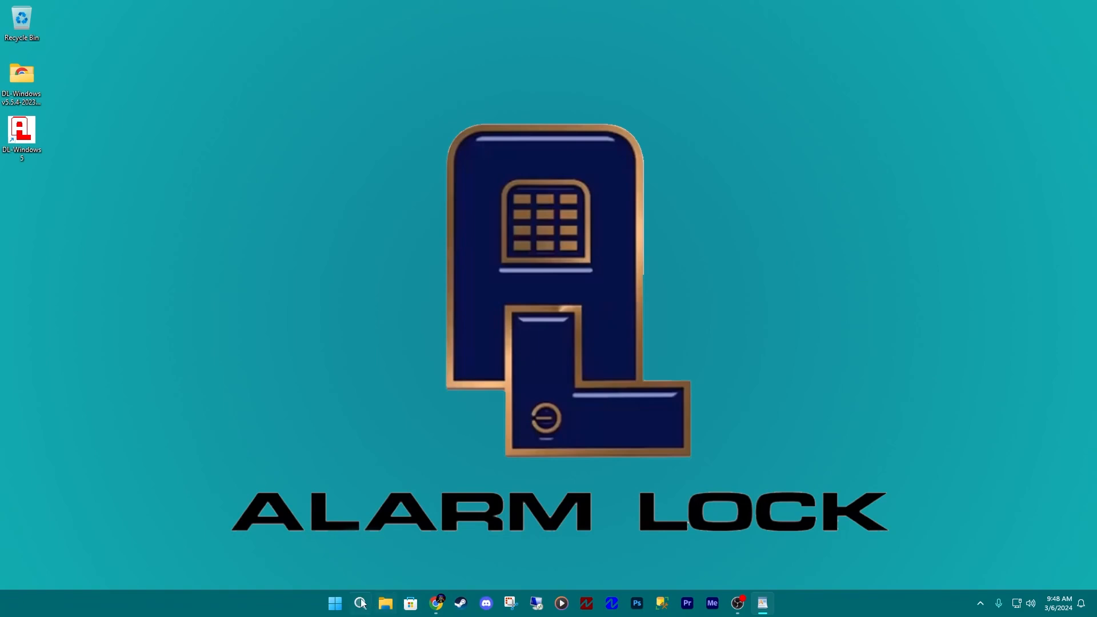
# Step: Run the Database Configuration tool from the DL-Windows 5 program folder as administrator
pyautogui.click(336, 605)
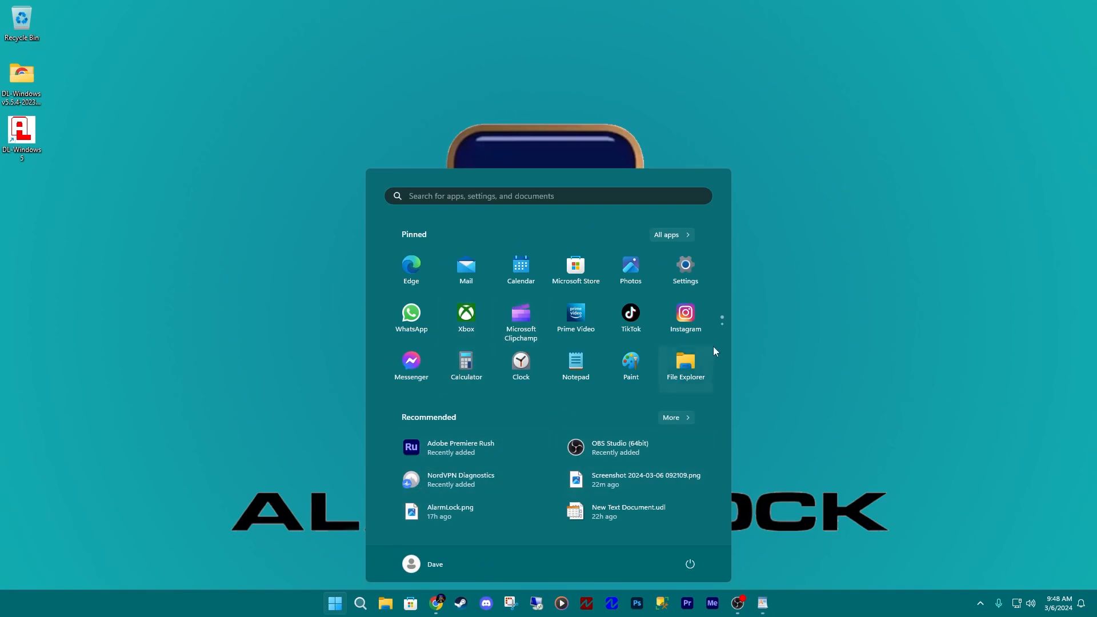
pyautogui.click(663, 235)
pyautogui.scroll(-4, 473, 293)
pyautogui.scroll(-3, 464, 308)
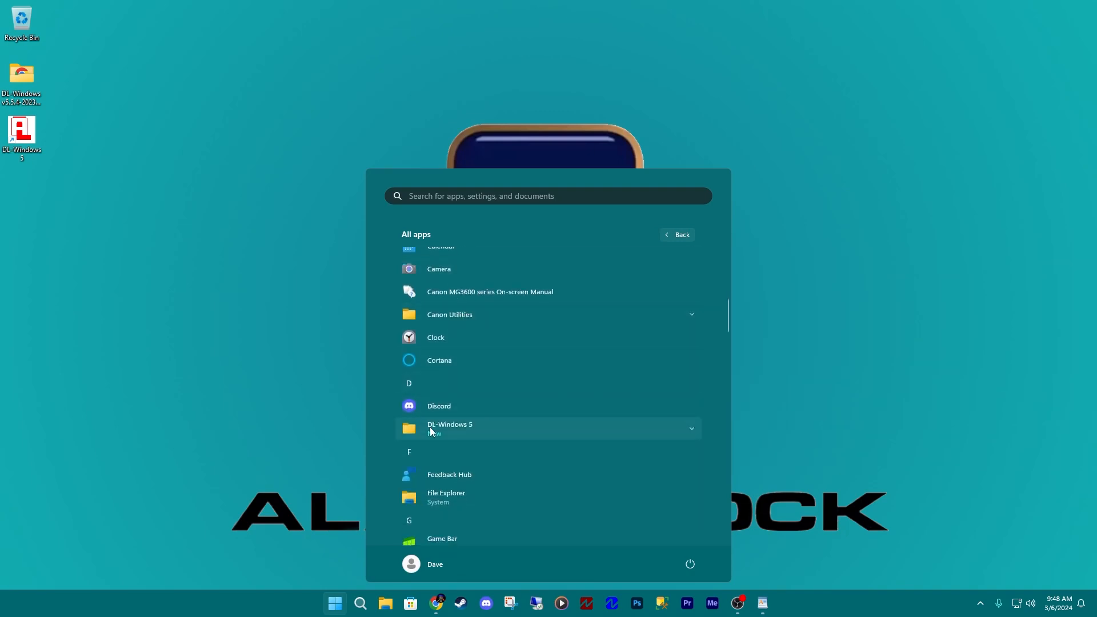
pyautogui.click(430, 428)
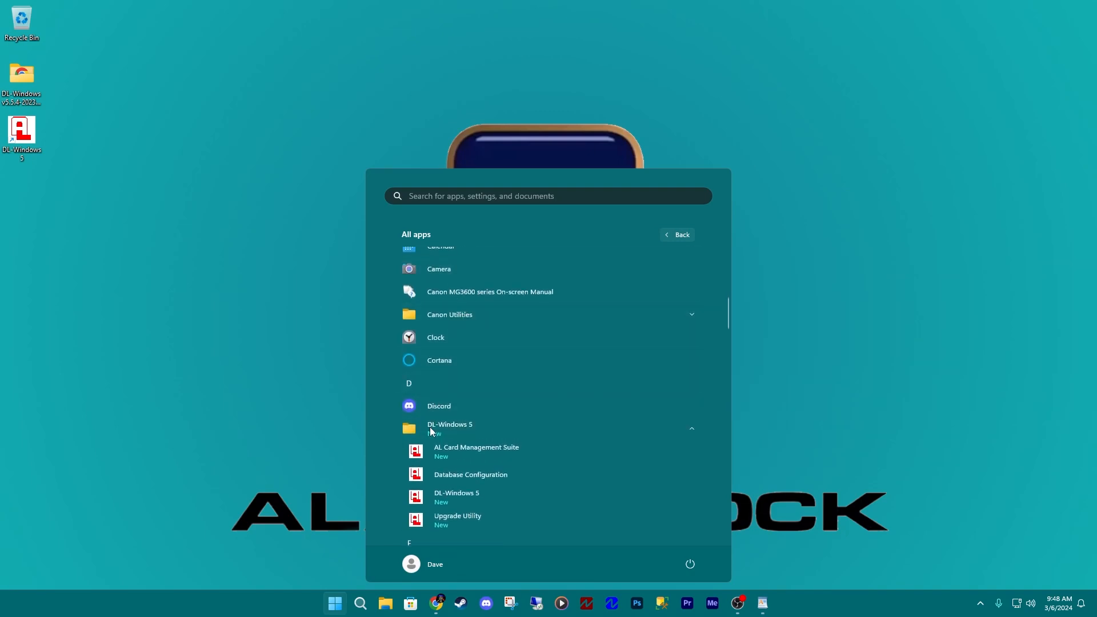
pyautogui.rightClick(503, 475)
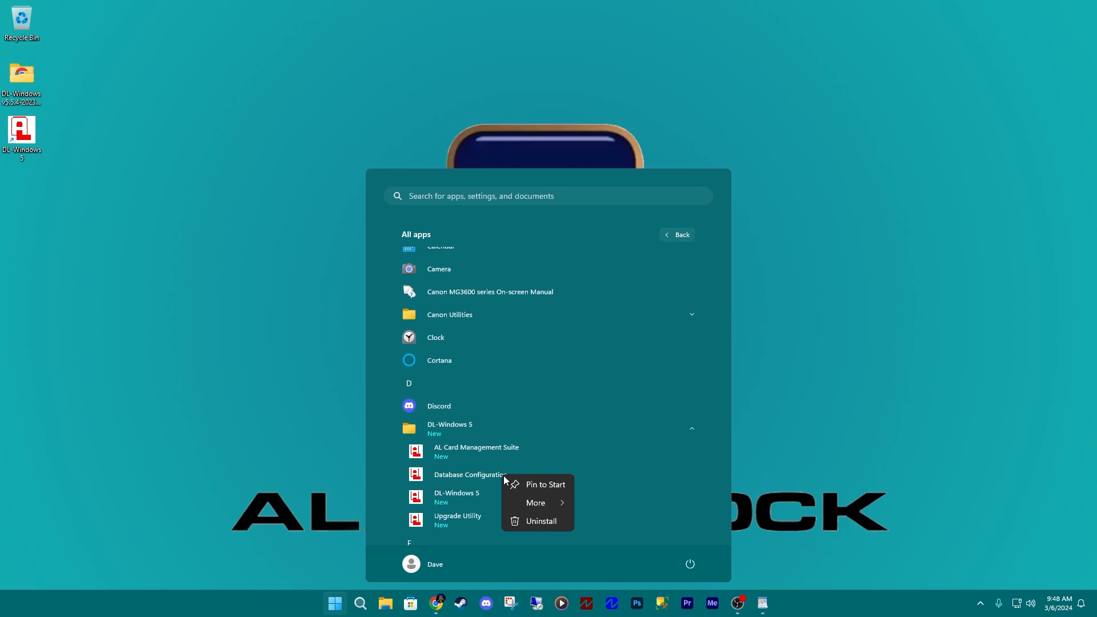
pyautogui.moveTo(544, 506)
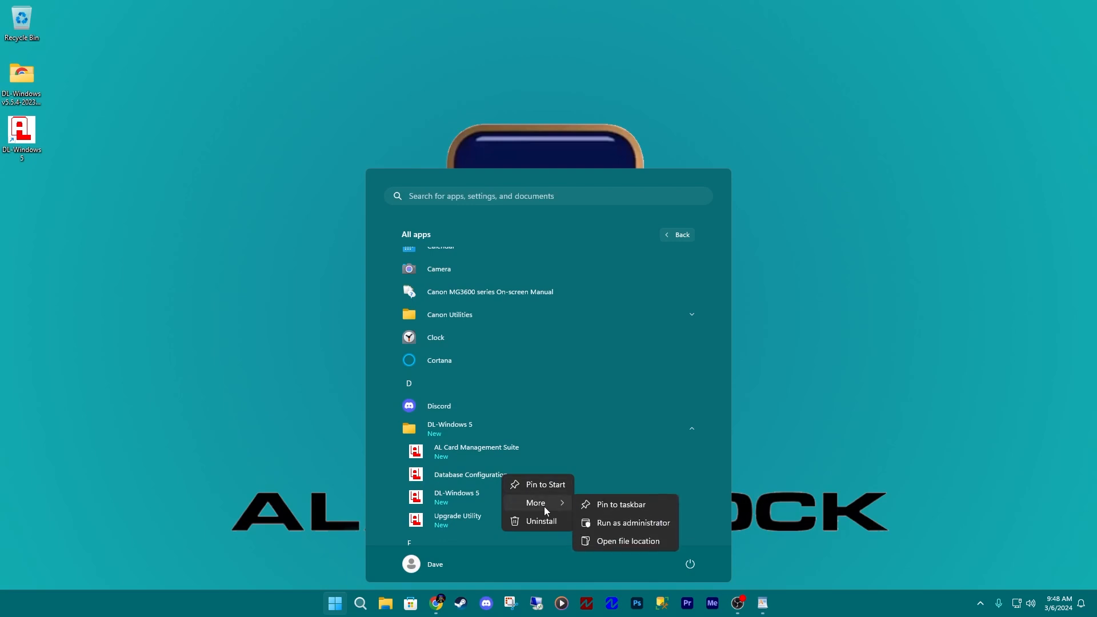
pyautogui.click(601, 525)
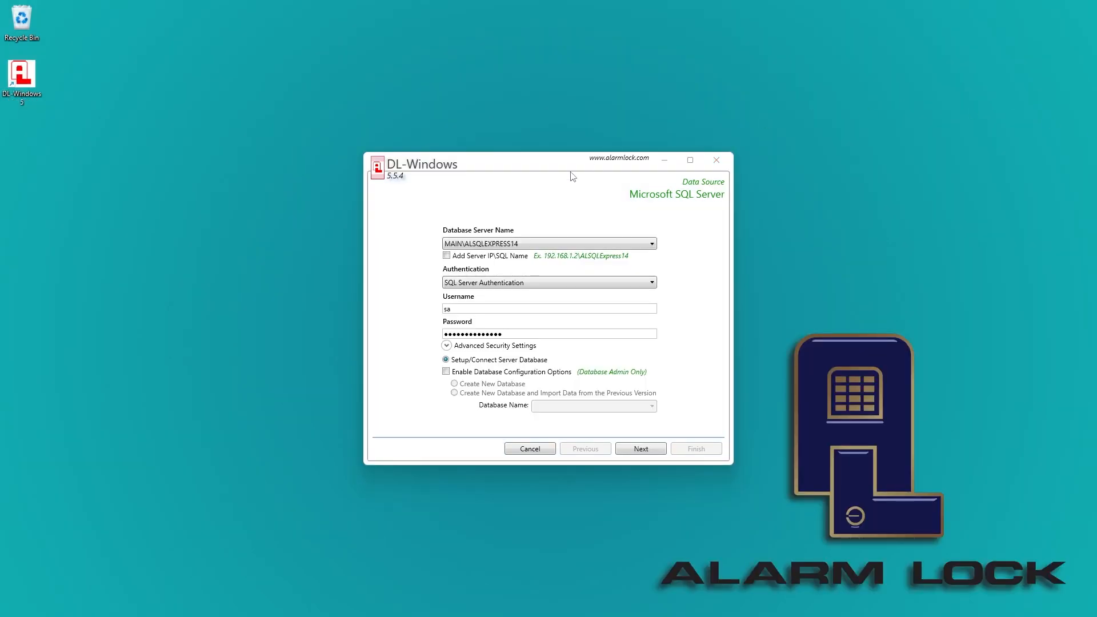
# Step: Choose MAIN\ALSQLEXPRESS14 as the database server and SQL Server Authentication as the authentication method
pyautogui.click(528, 244)
pyautogui.click(520, 276)
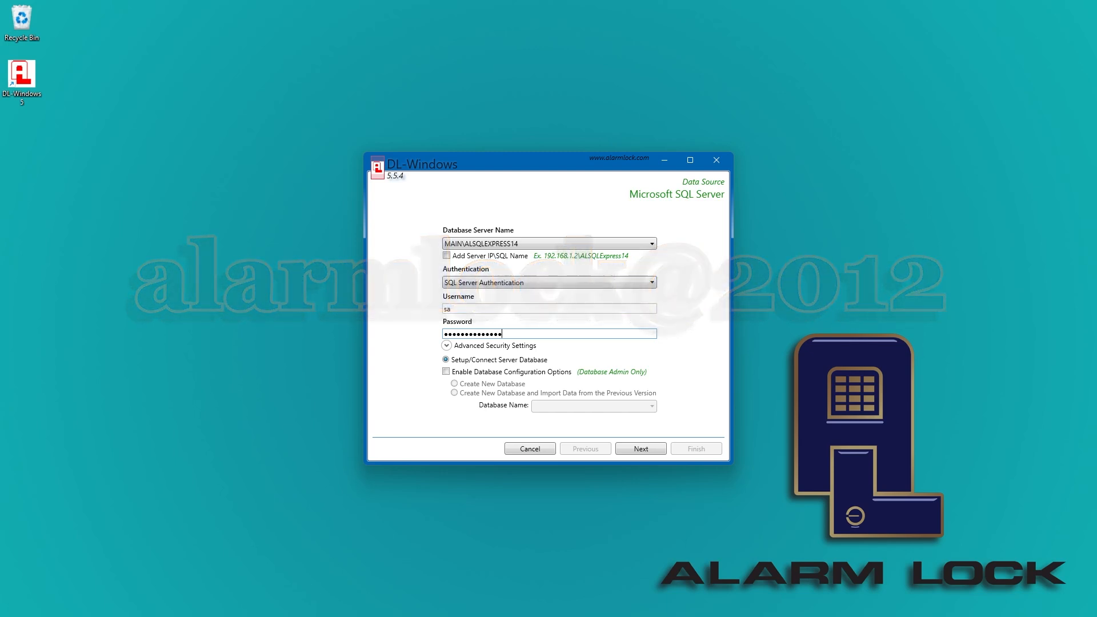
pyautogui.click(476, 282)
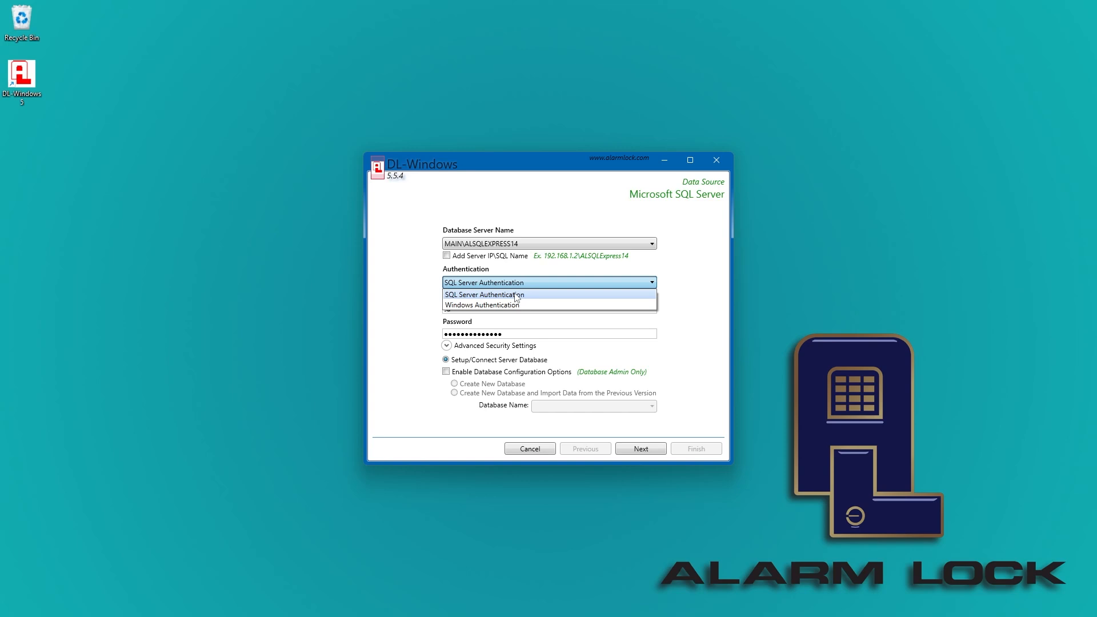
pyautogui.click(517, 296)
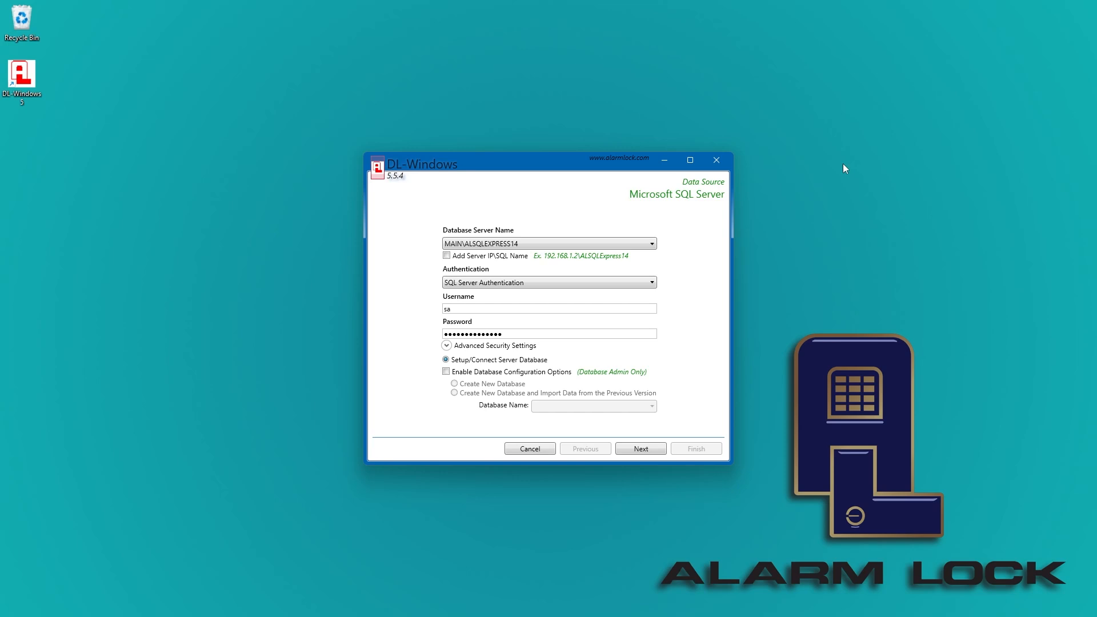
pyautogui.click(448, 373)
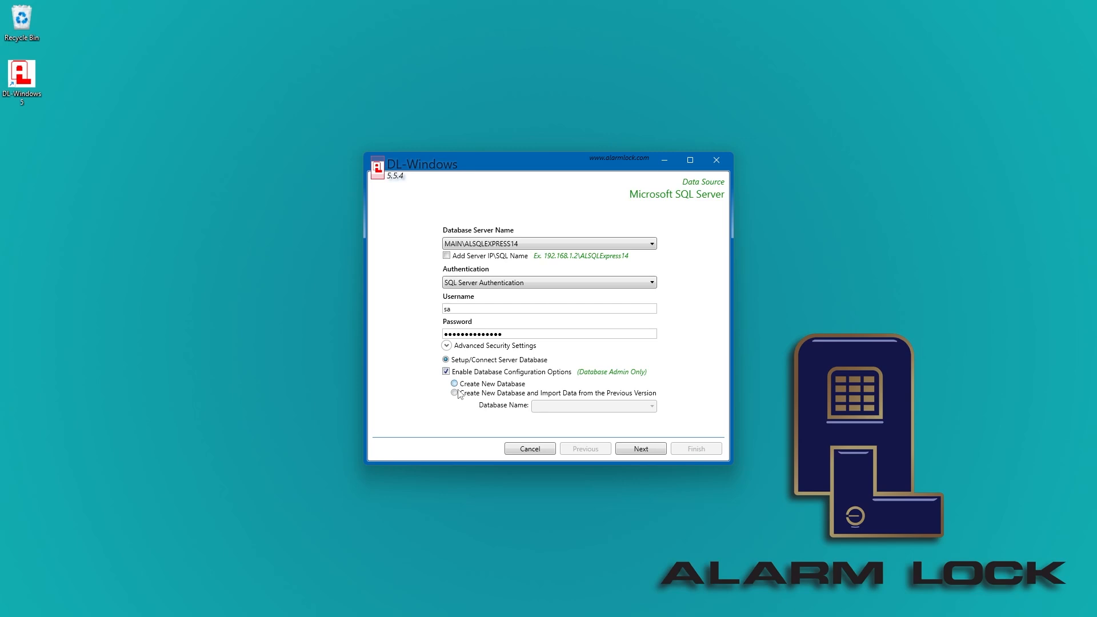
pyautogui.click(455, 393)
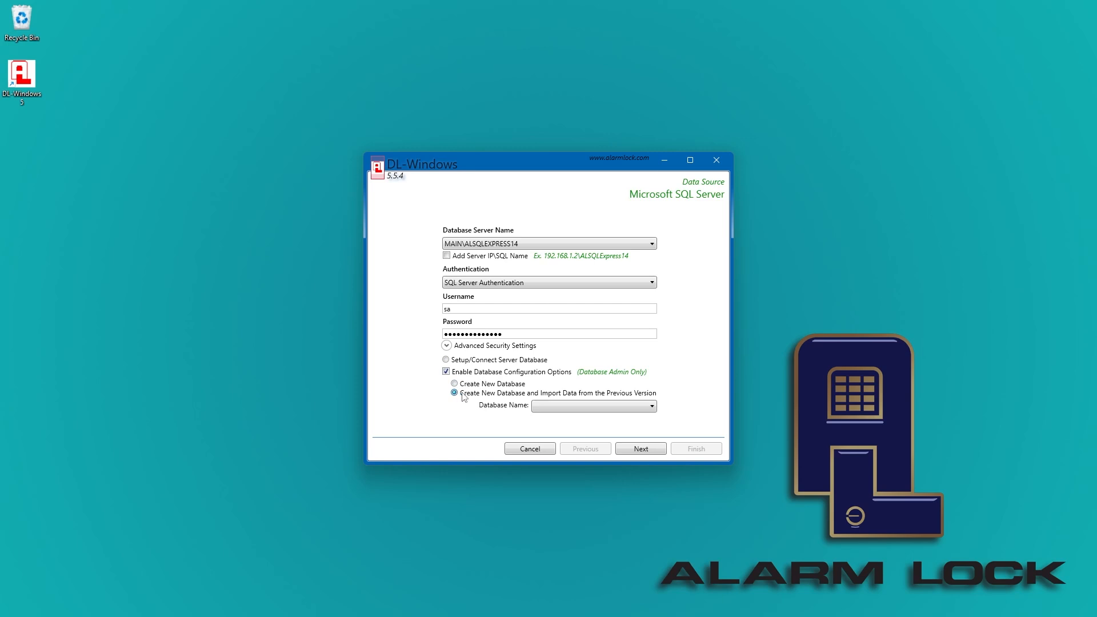
pyautogui.click(612, 408)
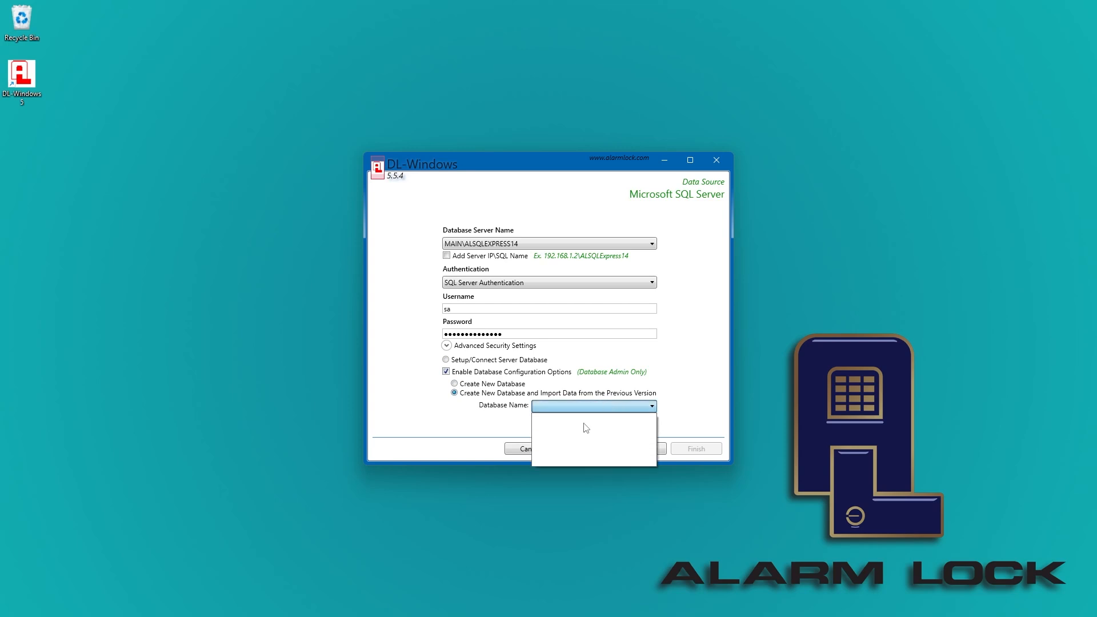
pyautogui.click(449, 377)
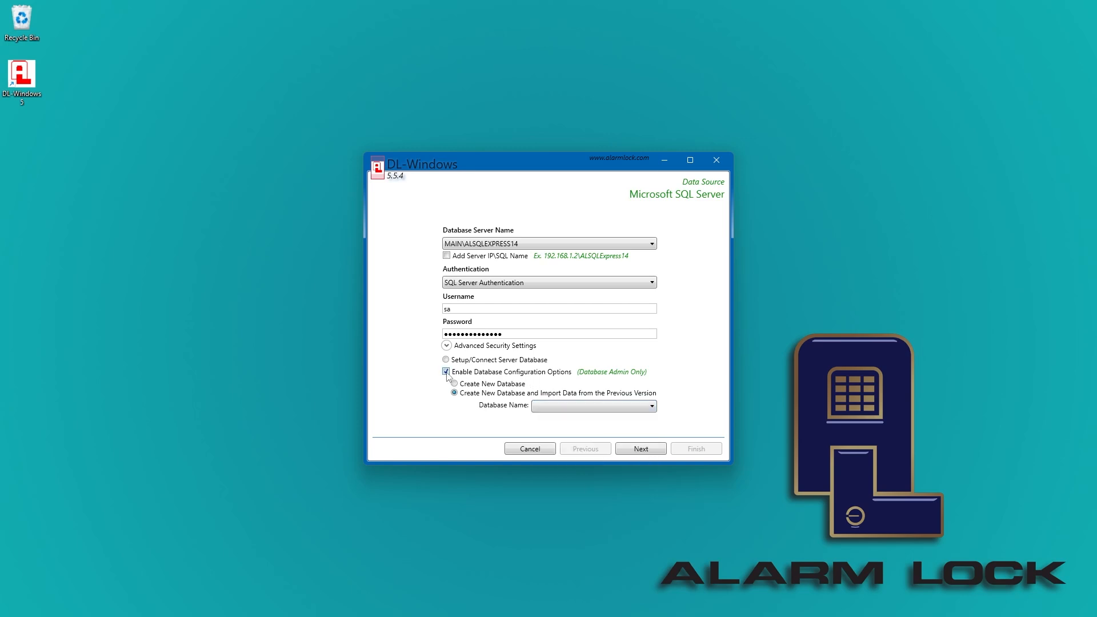
pyautogui.click(446, 372)
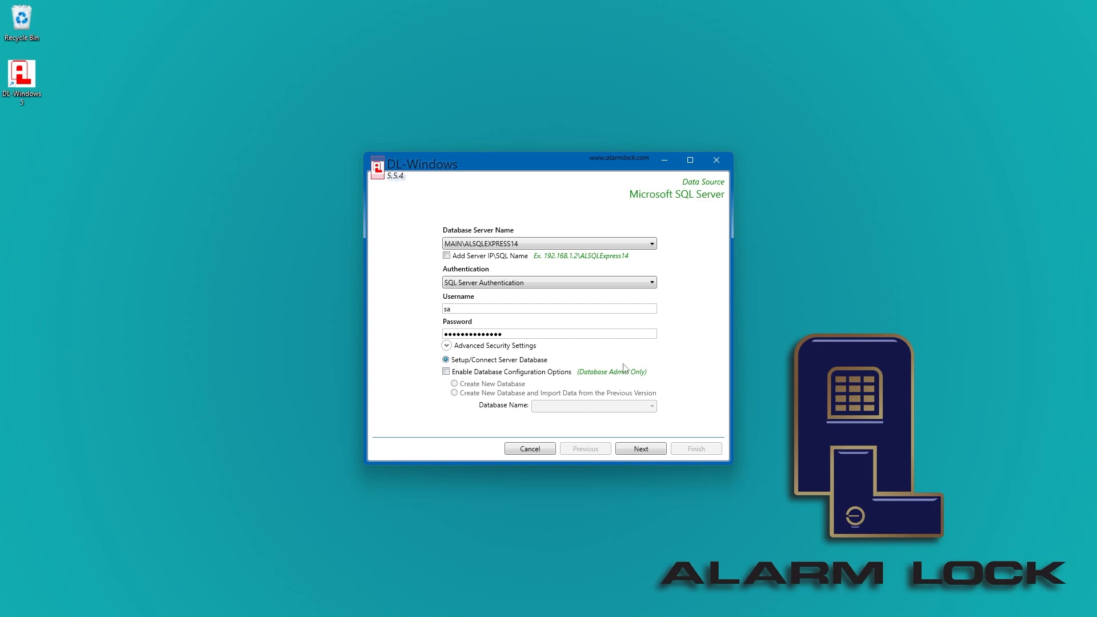
# Step: Proceed to the server mode page using the Setup/Connect Server Database option
pyautogui.click(647, 448)
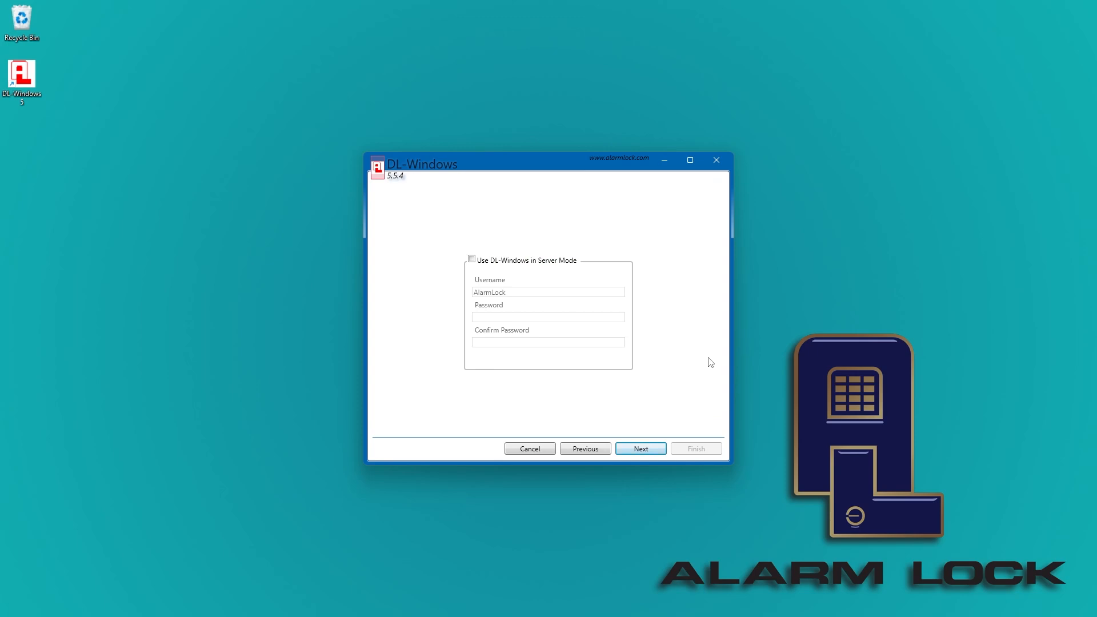
pyautogui.click(472, 260)
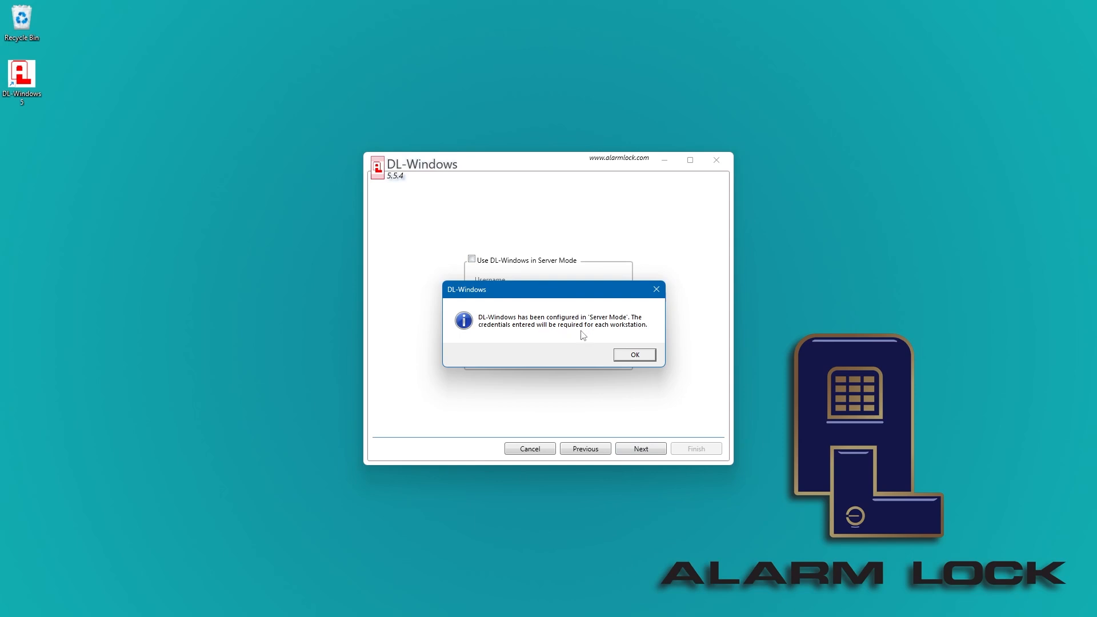
pyautogui.click(634, 355)
pyautogui.click(507, 317)
pyautogui.click(515, 341)
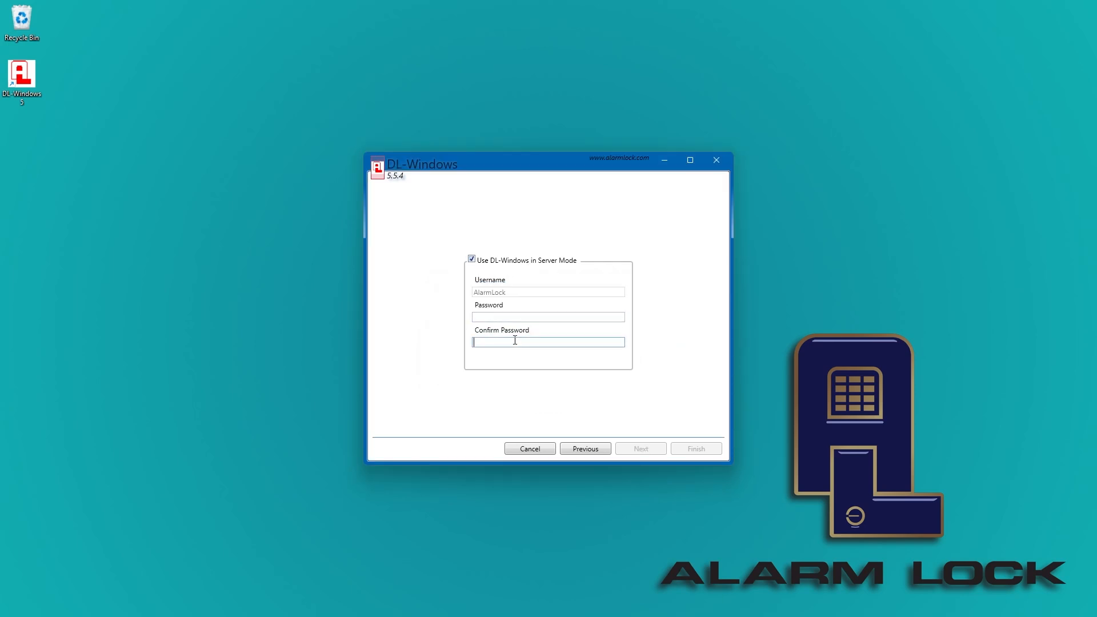
pyautogui.click(474, 261)
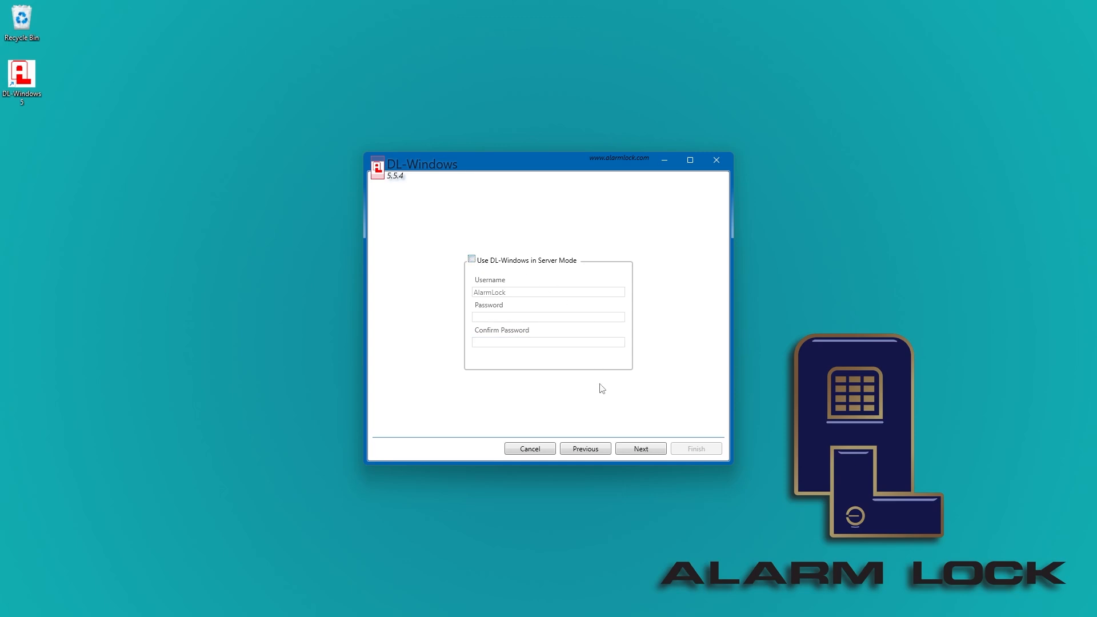
# Step: Finish the database configuration without server mode and log on to DL-Windows as Admin, leaving the password blank
pyautogui.click(638, 453)
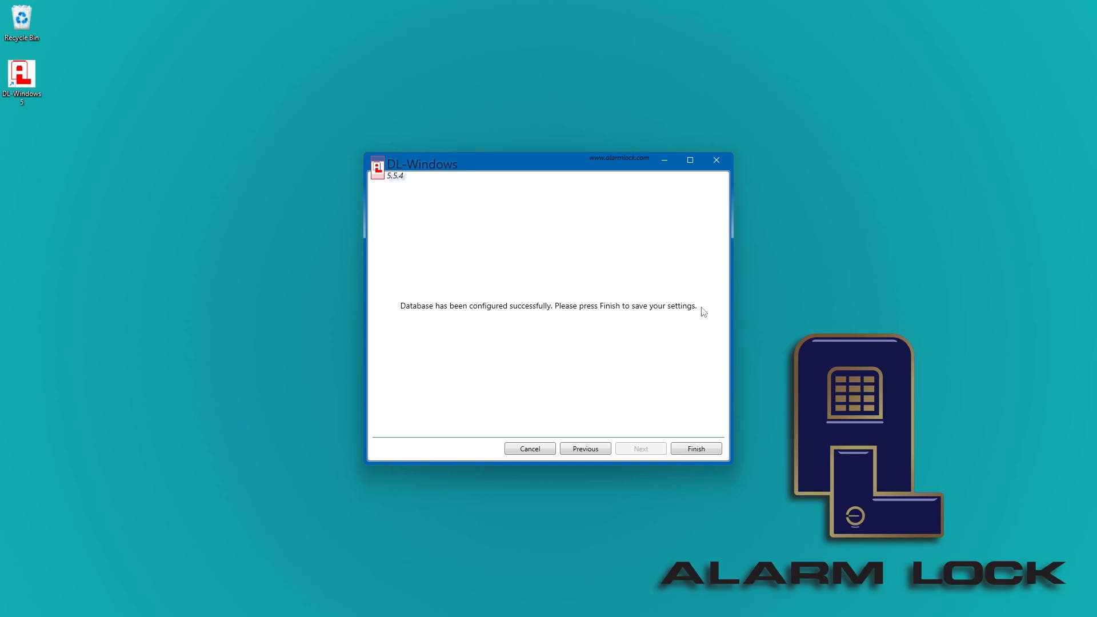
pyautogui.click(692, 451)
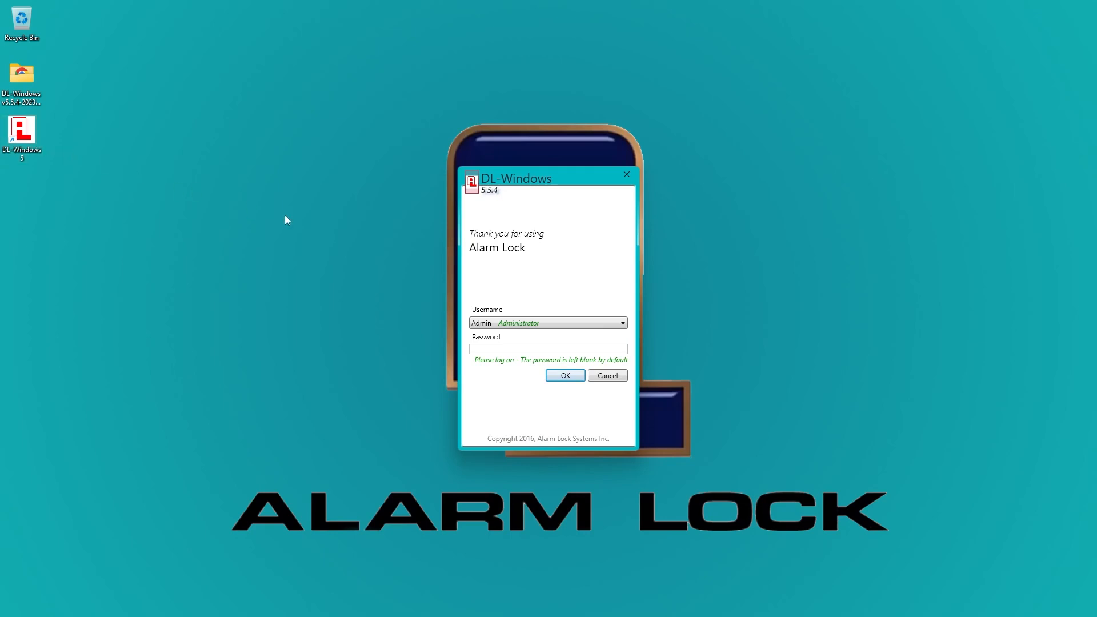
pyautogui.click(565, 378)
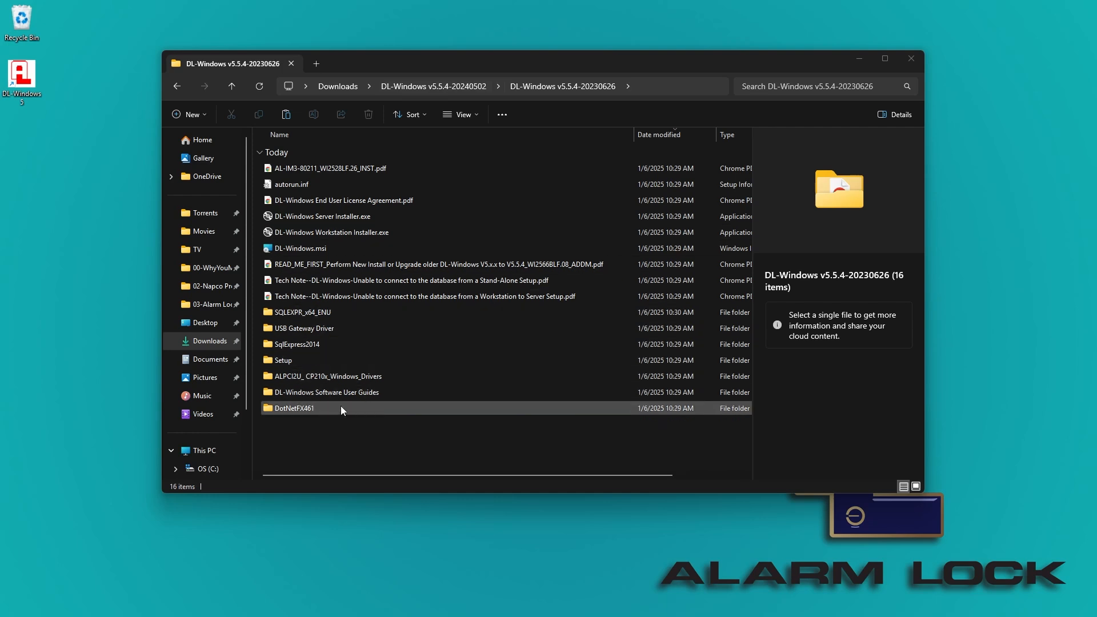
# Step: In File Explorer, run CP210xVCPInstaller_x64.exe from the ALPCI2U_ CP210x_Windows_Drivers folder as administrator
pyautogui.click(366, 376)
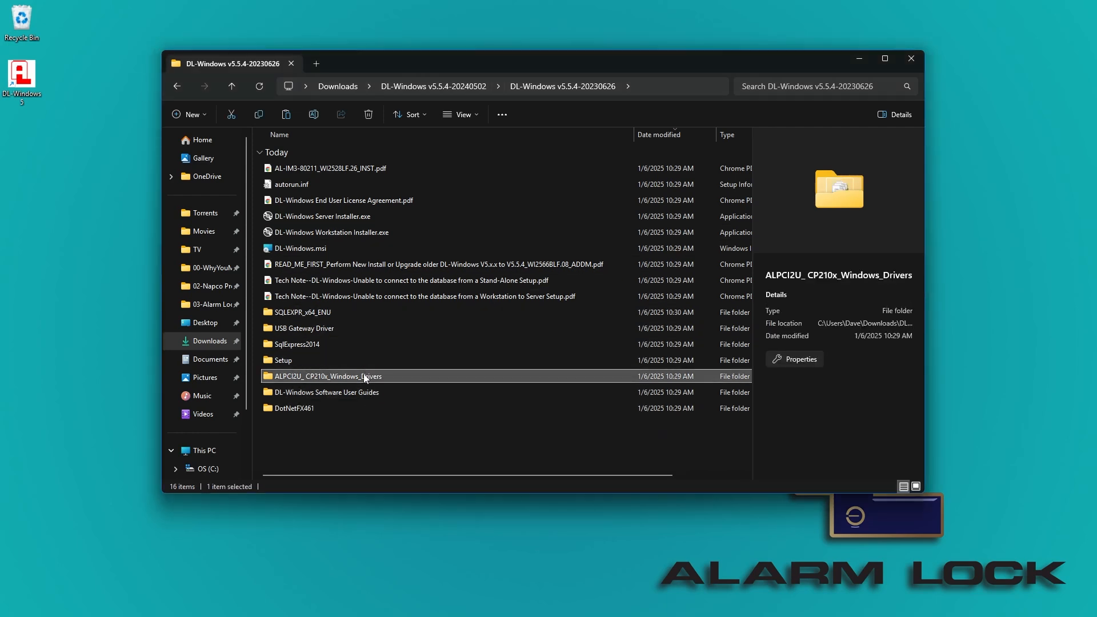
pyautogui.moveTo(311, 379)
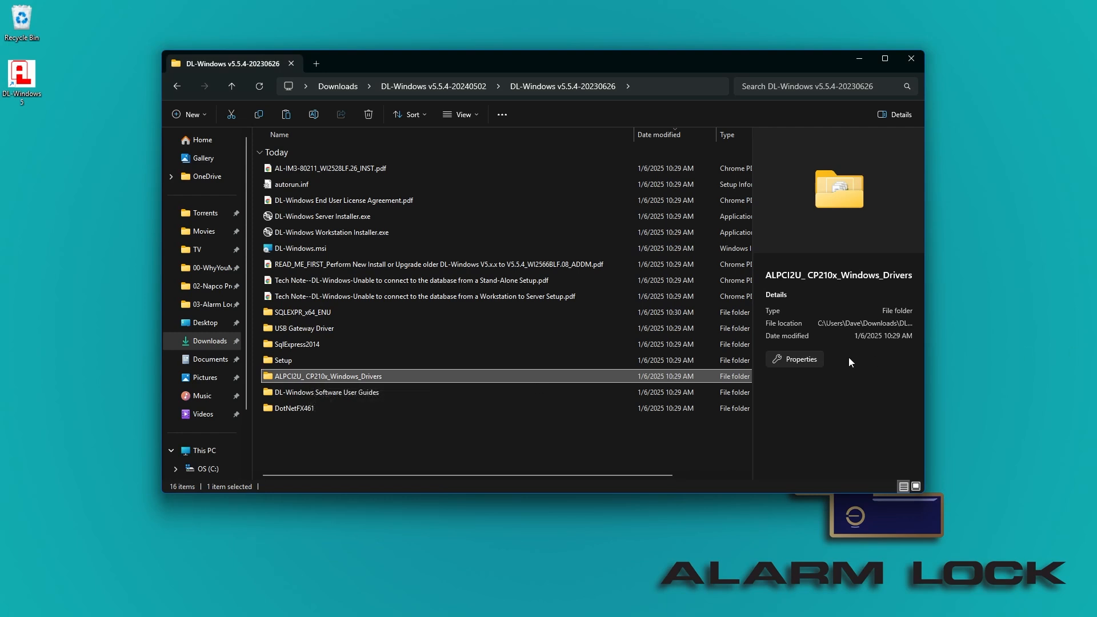
pyautogui.doubleClick(349, 381)
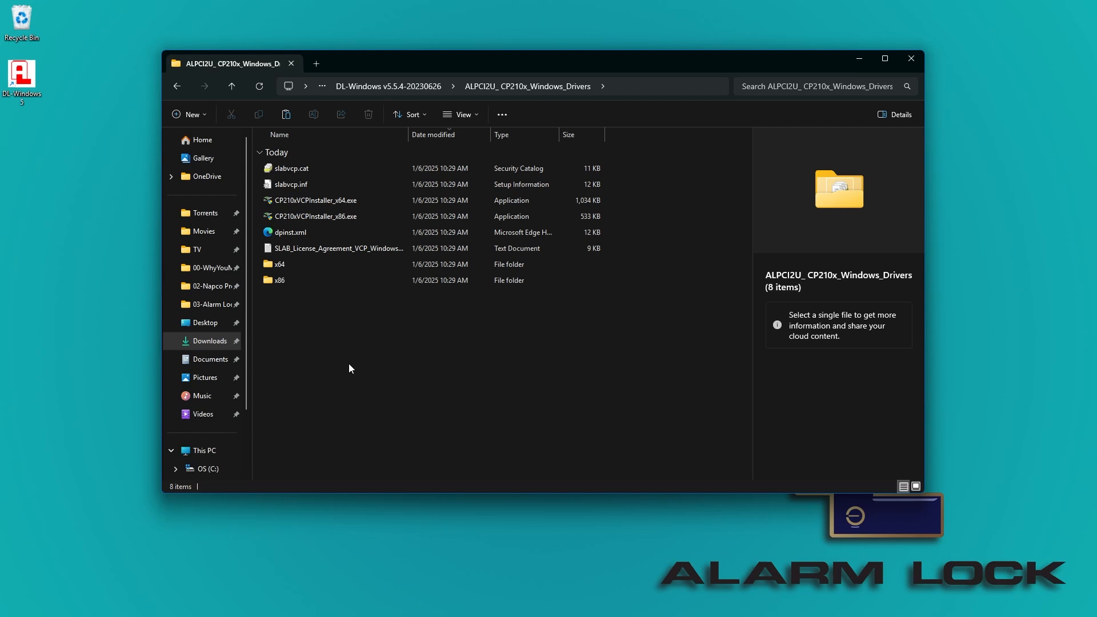
pyautogui.click(352, 202)
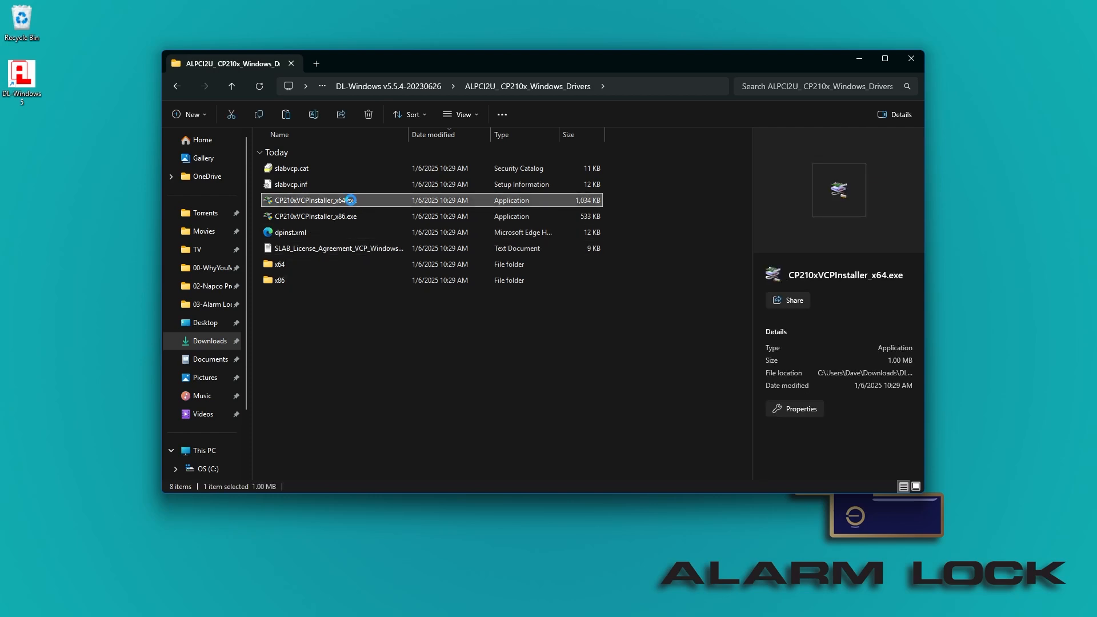
pyautogui.rightClick(351, 201)
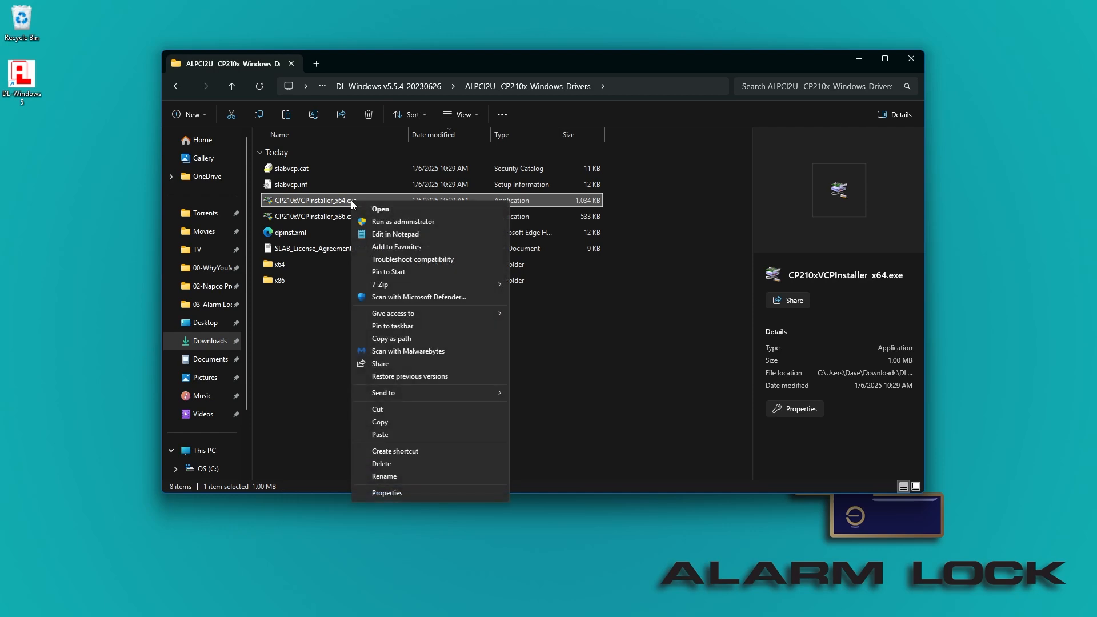
pyautogui.click(409, 222)
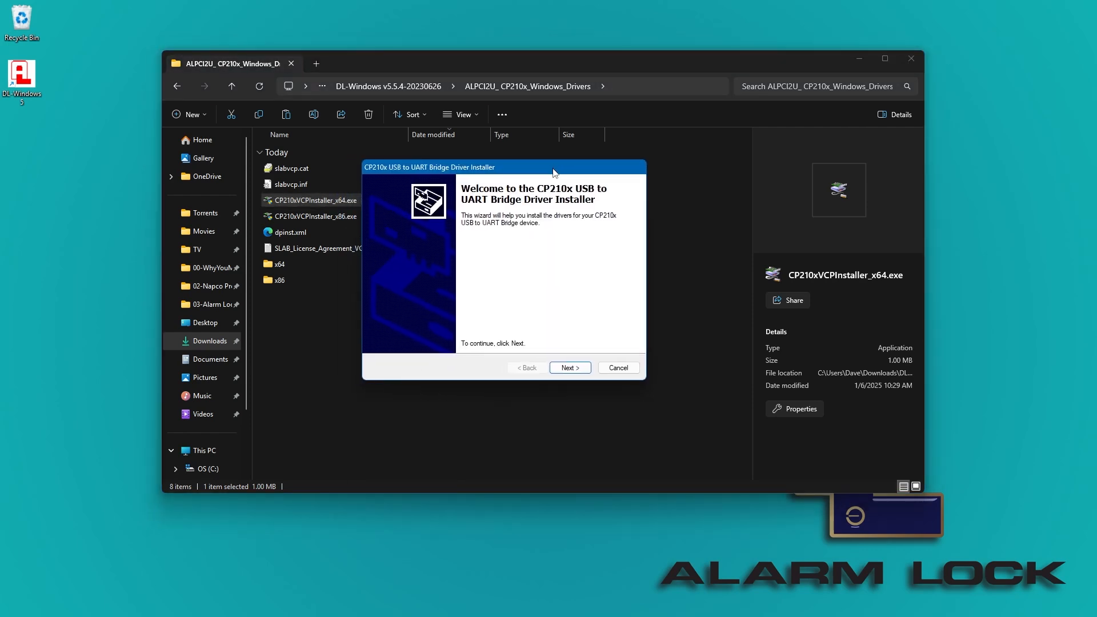
# Step: Accept the license agreement and install the CP210x USB to UART Bridge driver, closing the finished wizard
pyautogui.click(570, 368)
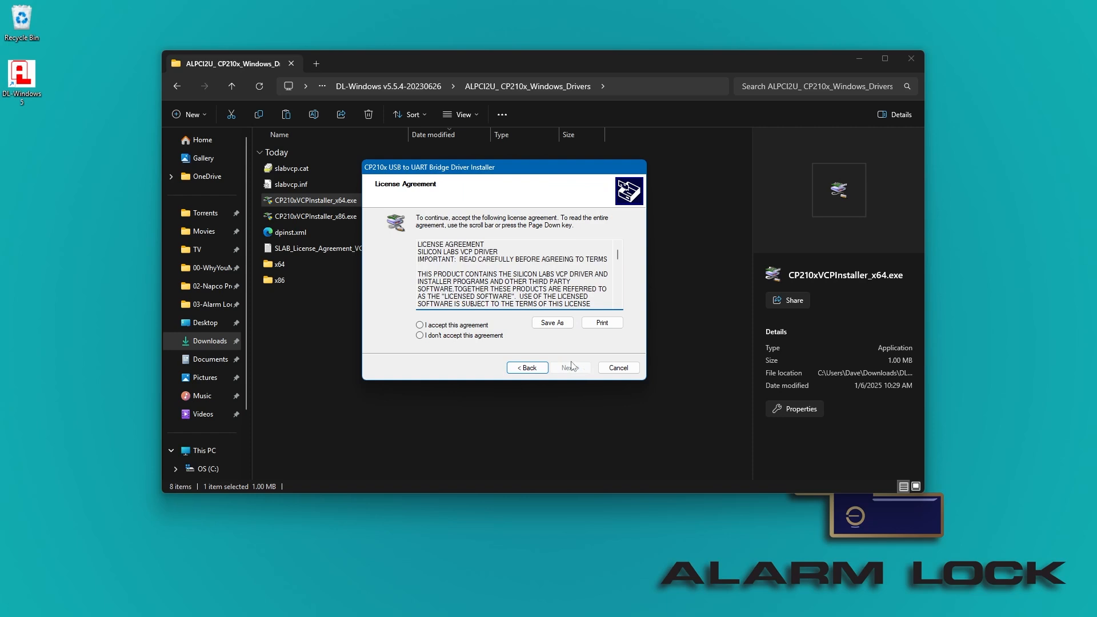
pyautogui.click(471, 326)
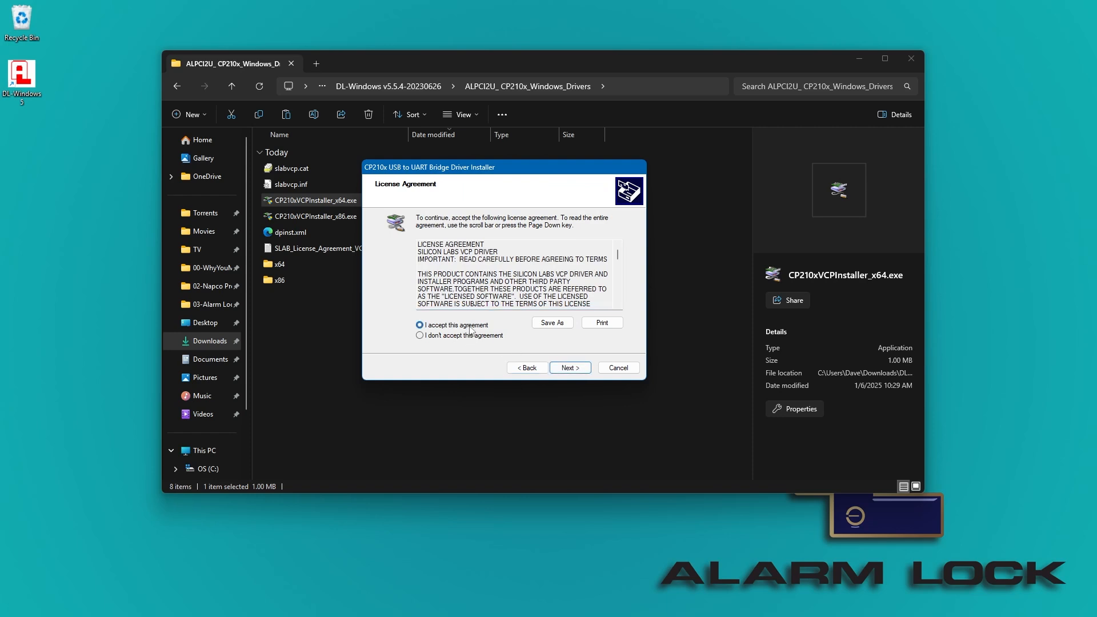
pyautogui.click(573, 370)
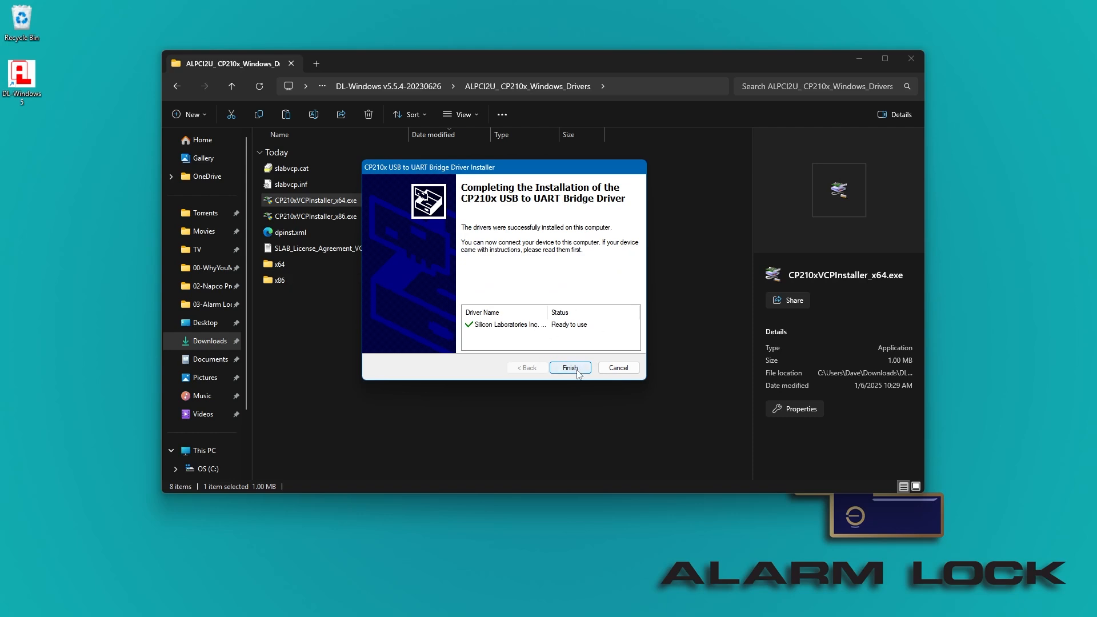
pyautogui.click(570, 368)
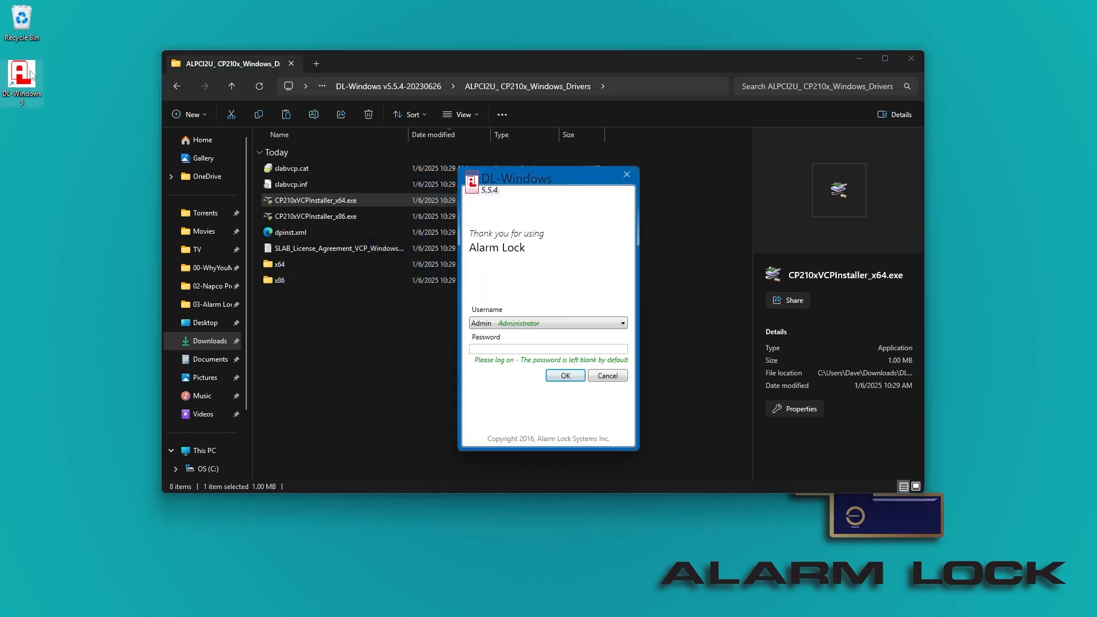
# Step: Log on to DL-Windows as Admin and set COM3 as the COM port after running its loopback test
pyautogui.click(565, 376)
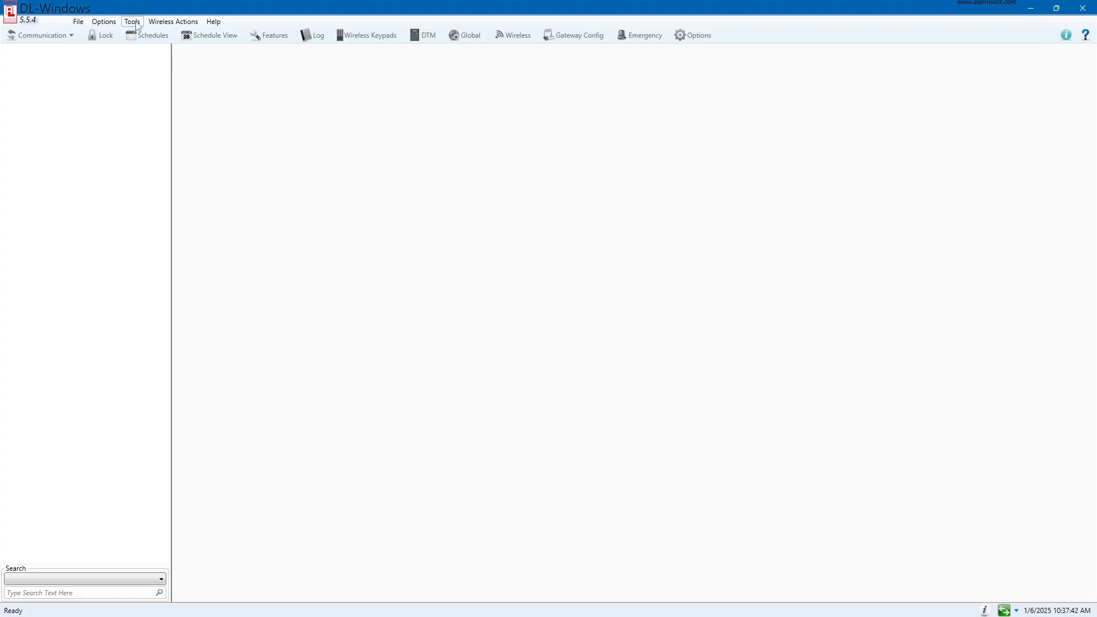
pyautogui.click(132, 21)
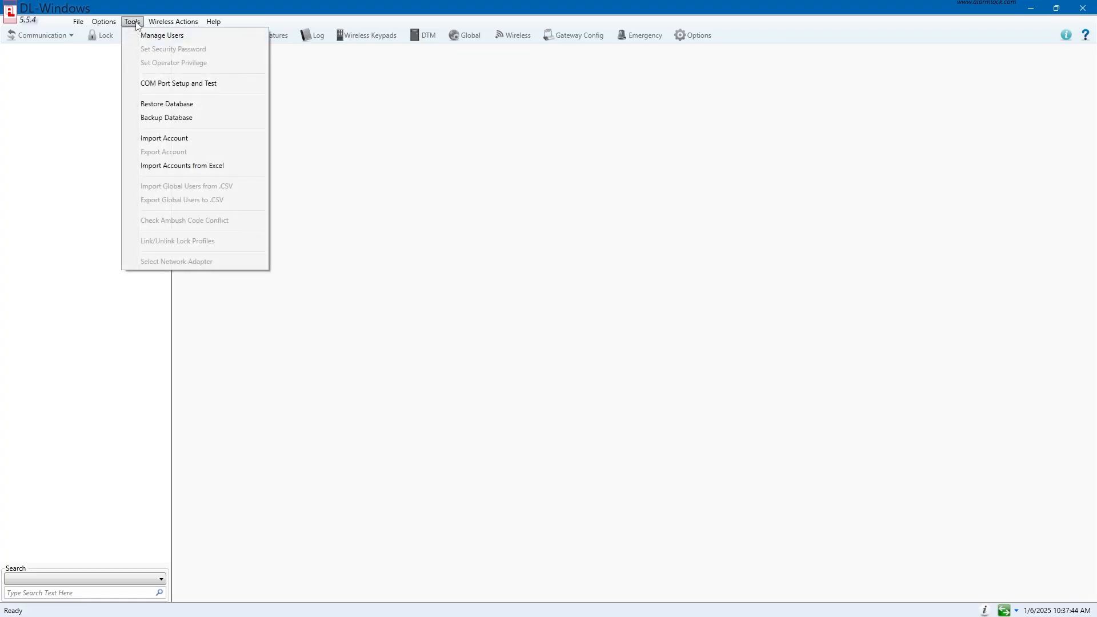
pyautogui.click(192, 84)
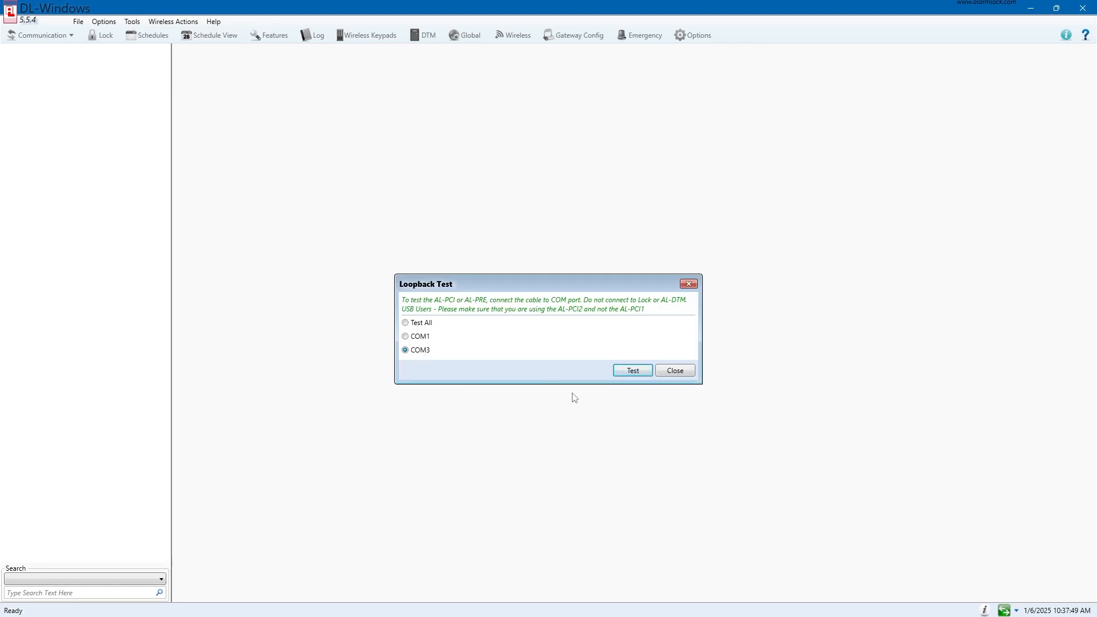
pyautogui.click(642, 371)
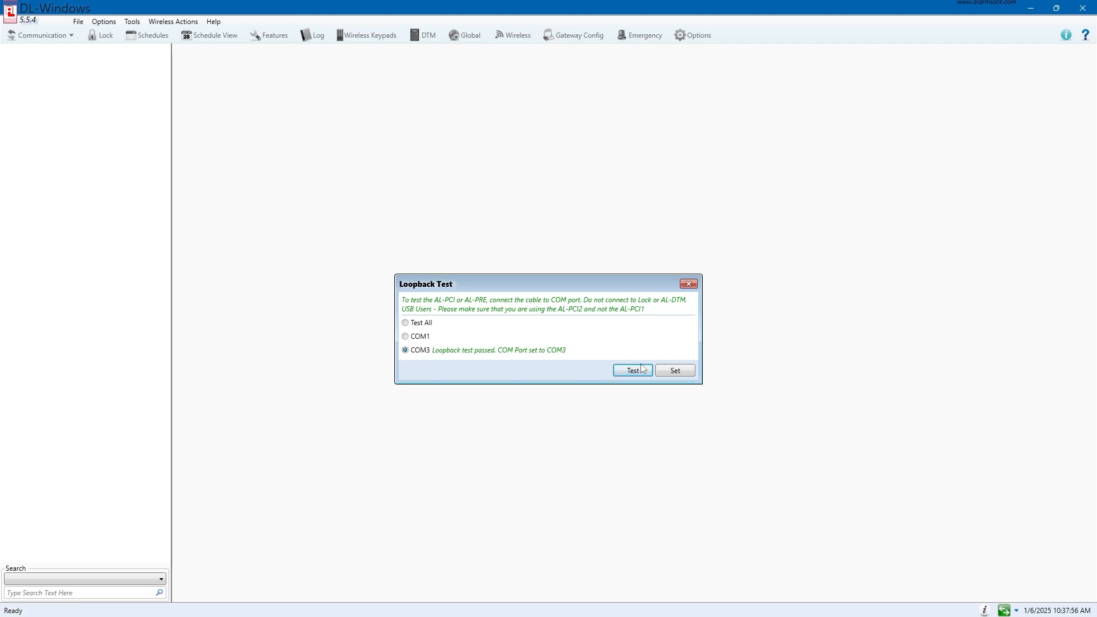
pyautogui.click(682, 374)
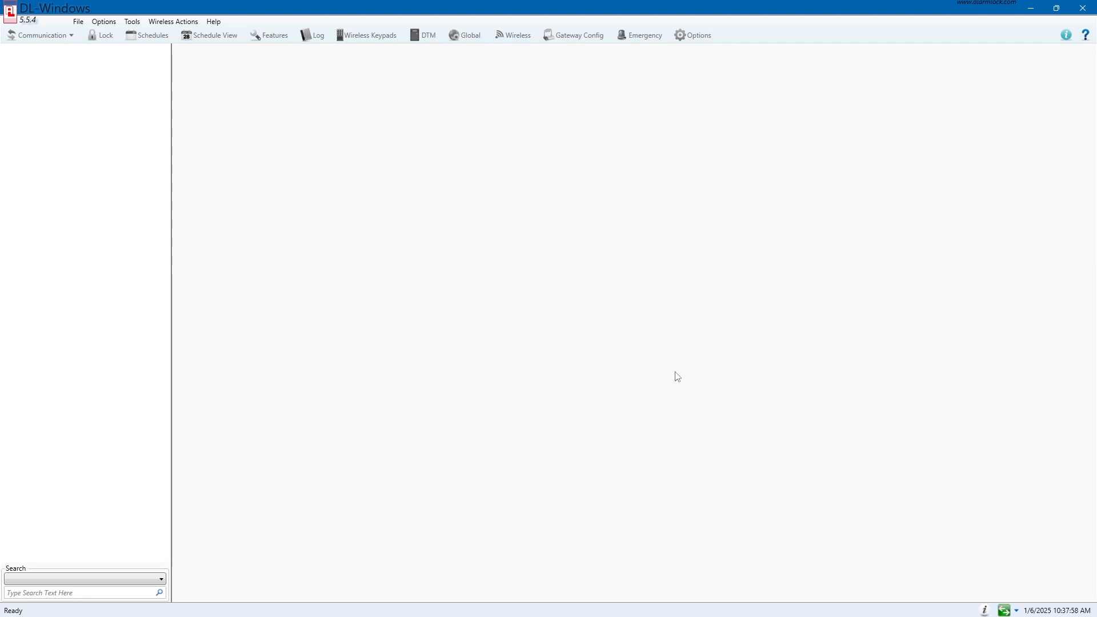